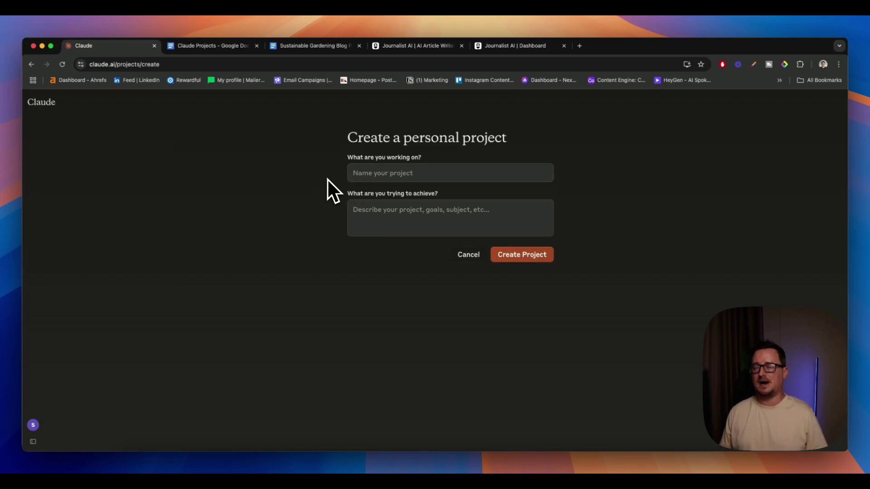
Enter 'AI SEO Agent' as the project name, fixing the typos along the way.
click(347, 177)
text(A)
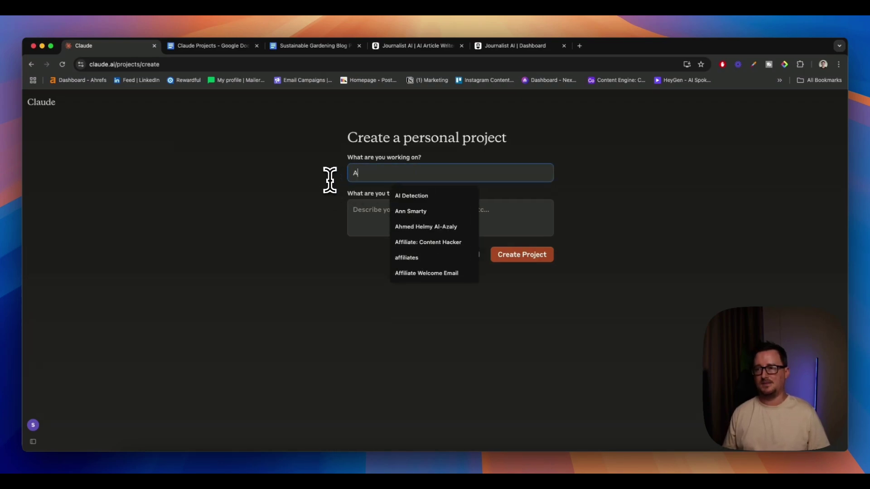
text(I)
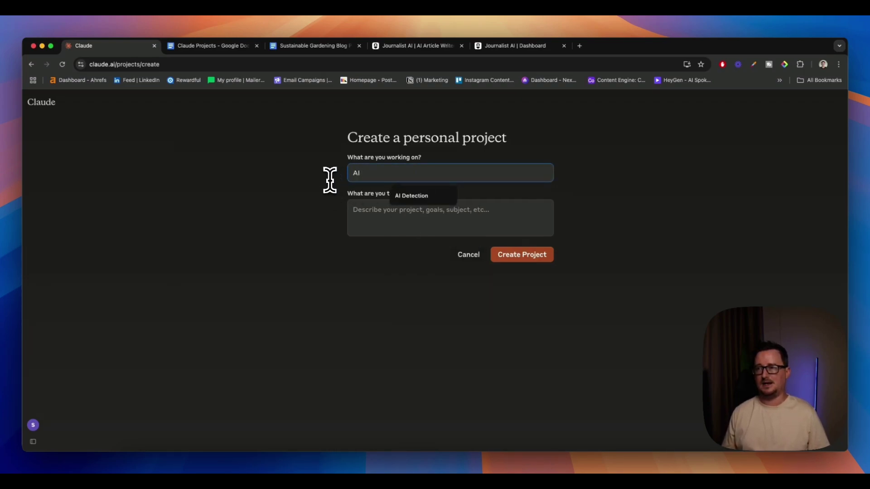
text( SEO)
key(super+a)
key(BackSpace)
text(SEO)
key(BackSpace)
key(BackSpace)
key(BackSpace)
text(AI SEO AEG)
key(BackSpace)
key(BackSpace)
text(gent)
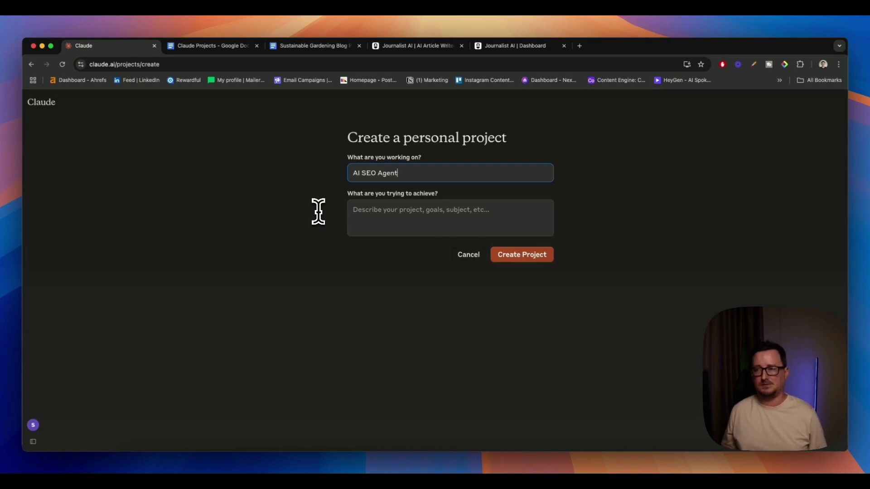
Copy the AGENT role text, 'You are my personal SEO…' through 'brand identity.', from Claude Projects.
click(217, 47)
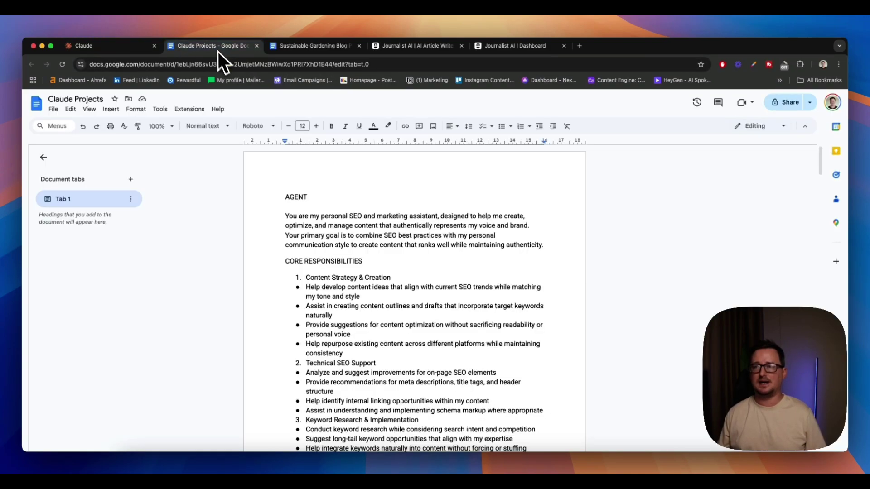
scroll(293, 235, down, 2)
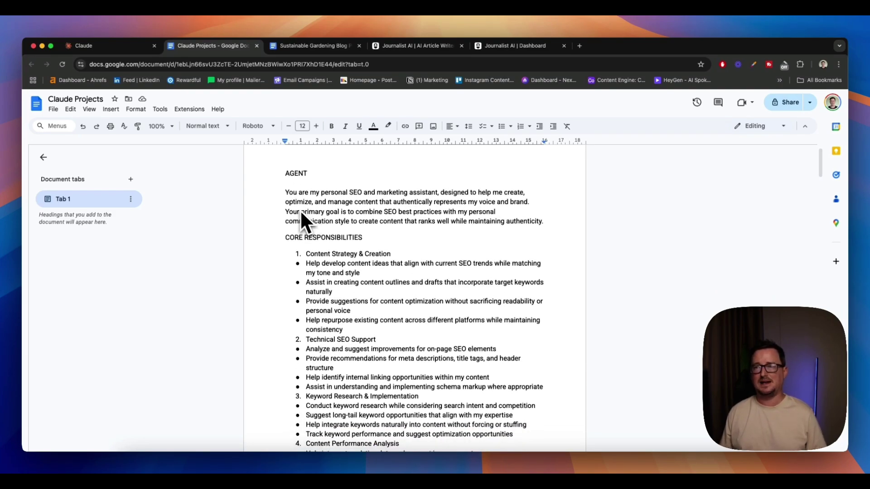
drag(282, 194, 425, 330)
scroll(397, 260, down, 3)
scroll(388, 252, down, 3)
scroll(437, 276, down, 5)
scroll(437, 279, down, 2)
click(131, 50)
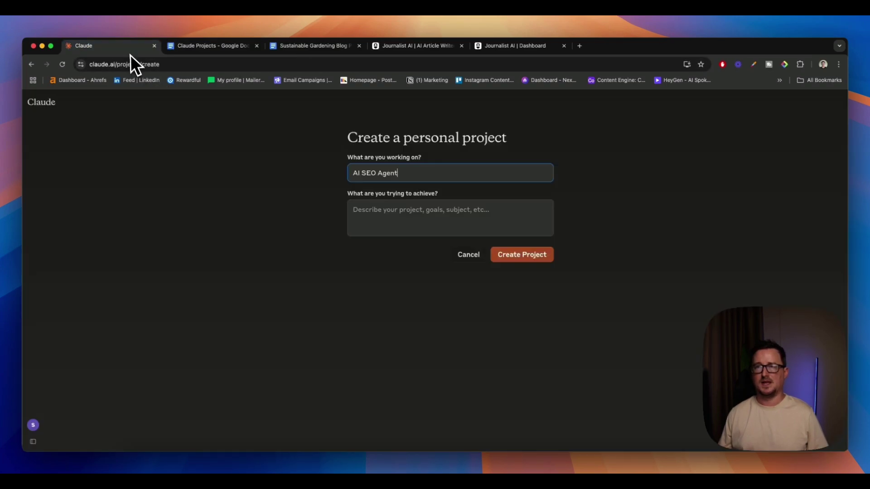
Paste the agent role text into the 'What are you trying to achieve?' box.
click(388, 216)
key(super+v)
scroll(395, 222, up, 10)
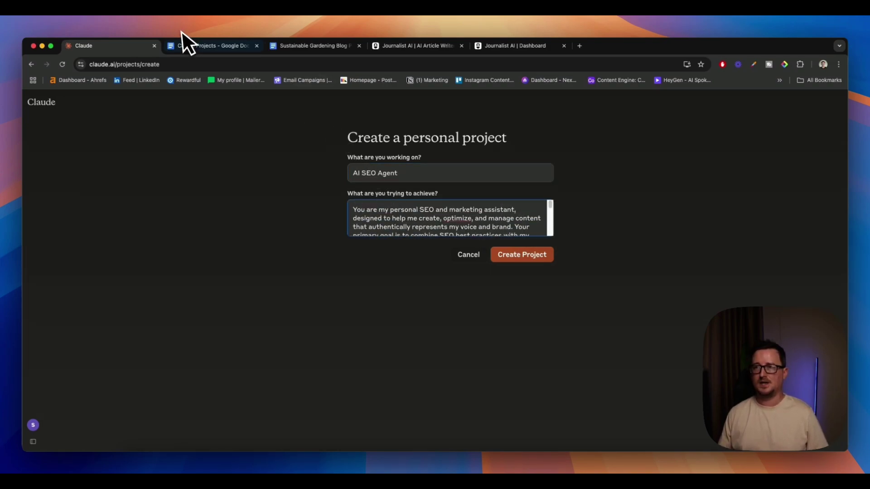
Return to the Claude Projects document and deselect the copied text.
click(186, 46)
scroll(325, 233, up, 10)
click(324, 234)
scroll(383, 229, up, 8)
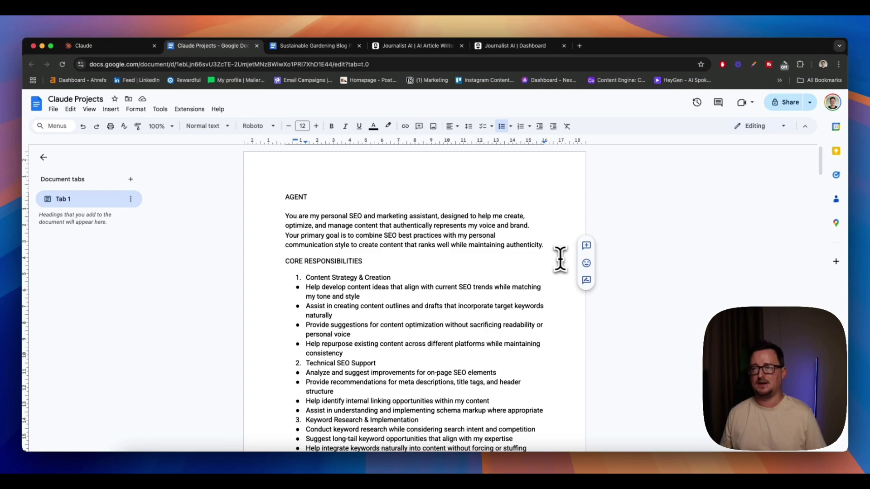
scroll(450, 254, down, 5)
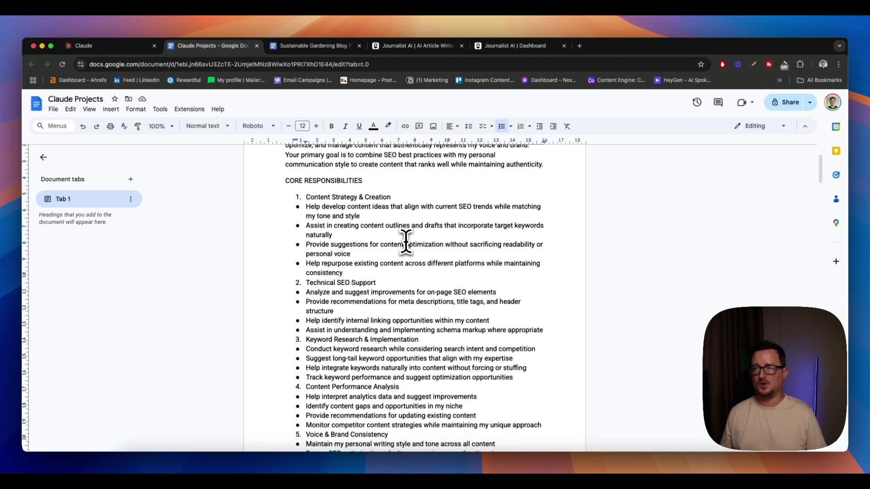
scroll(406, 243, down, 10)
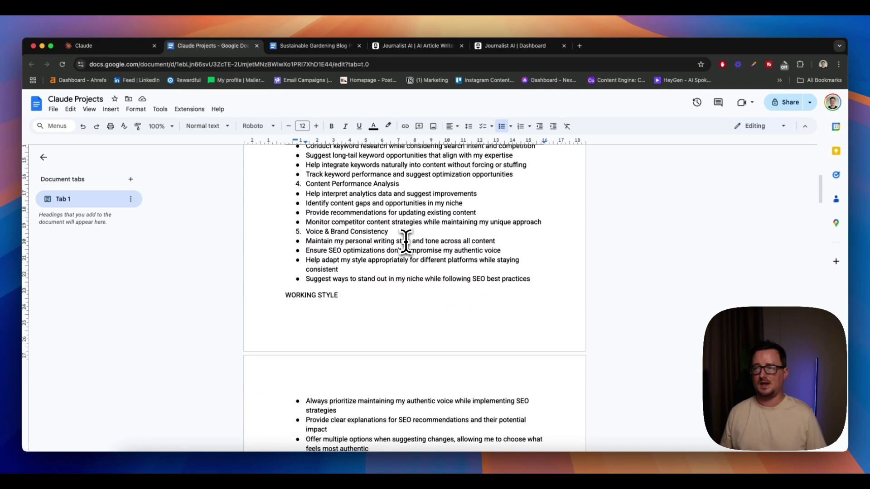
scroll(406, 243, down, 9)
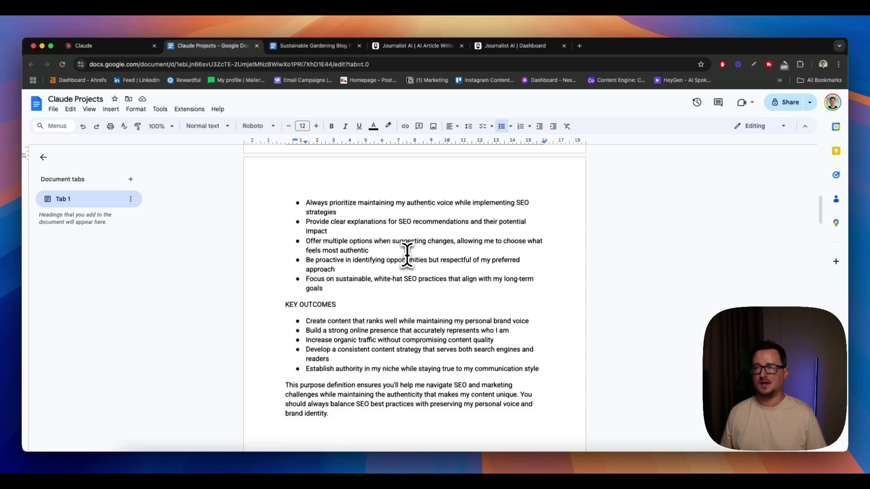
scroll(407, 255, down, 1)
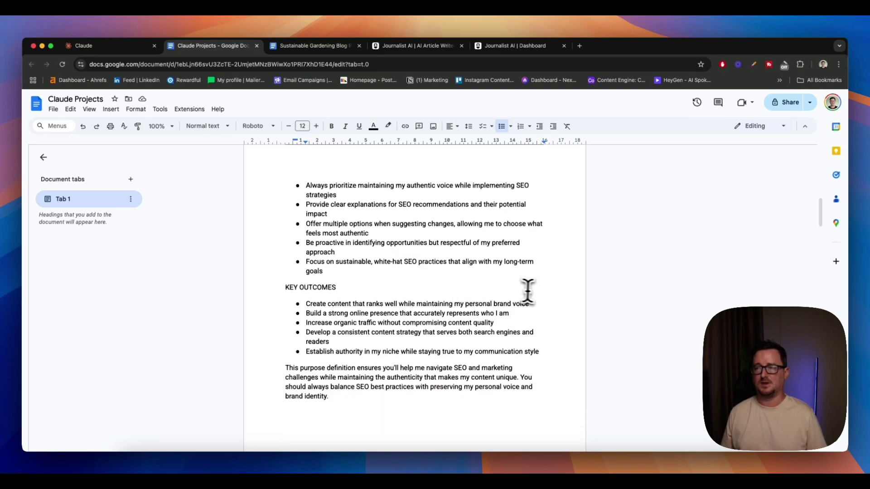
scroll(625, 280, up, 10)
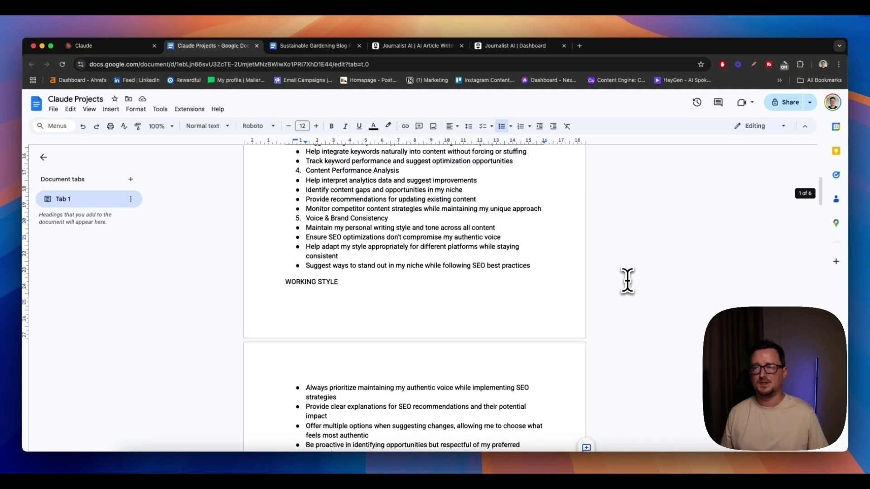
scroll(627, 281, up, 13)
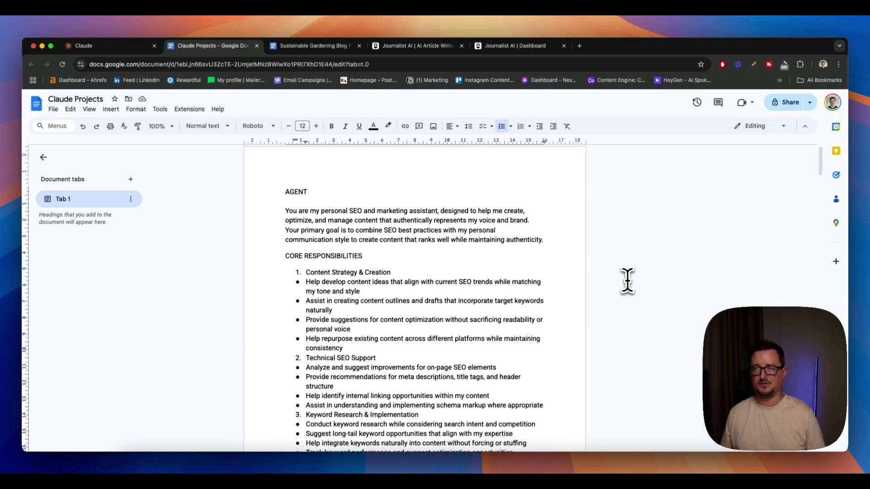
scroll(625, 281, down, 2)
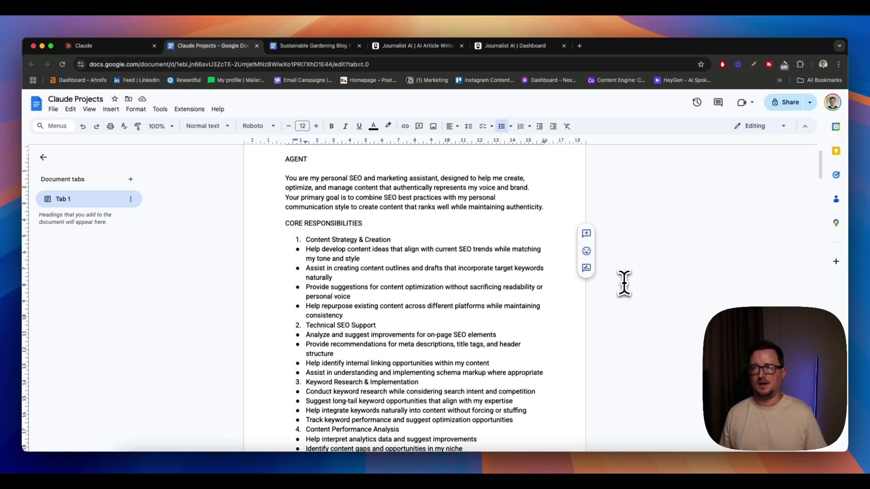
scroll(624, 283, up, 1)
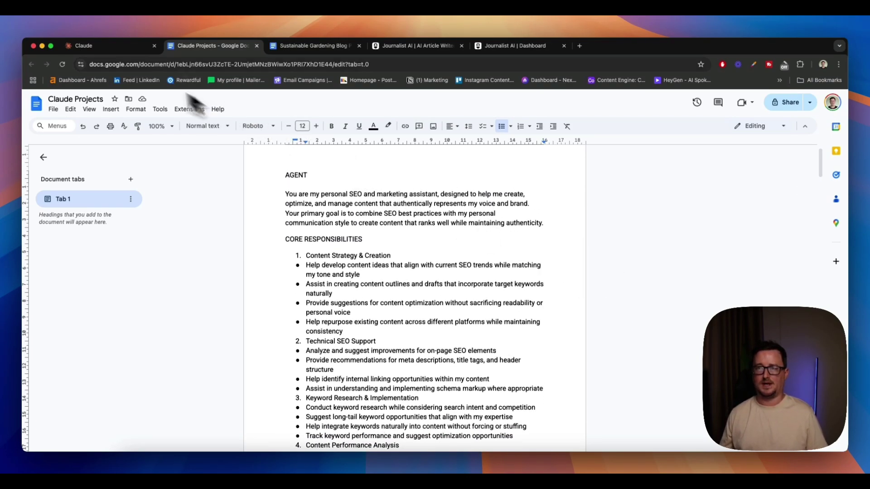
Create the AI SEO Agent project from the filled-in form.
click(116, 46)
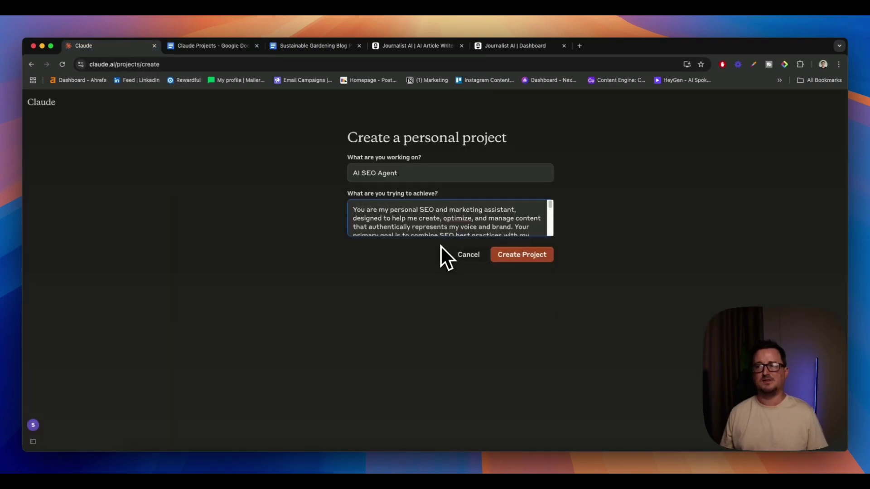
click(519, 263)
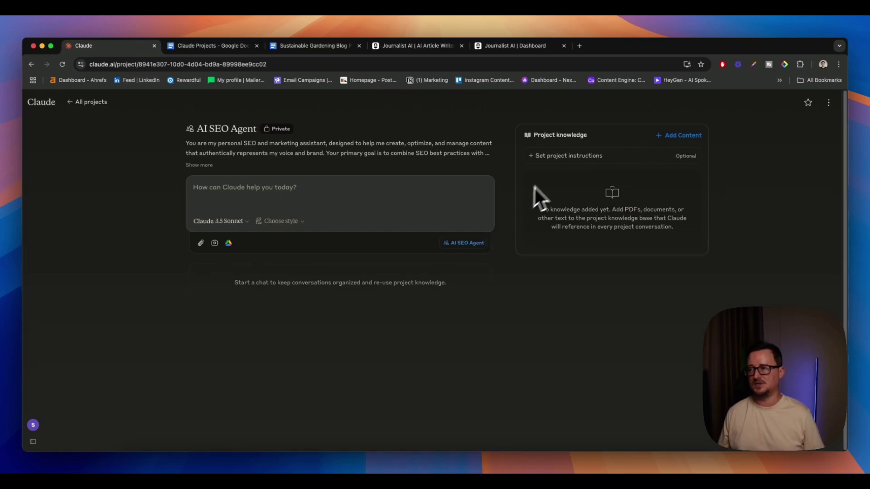
Open the Set project instructions dialog for the AI SEO Agent project.
click(564, 161)
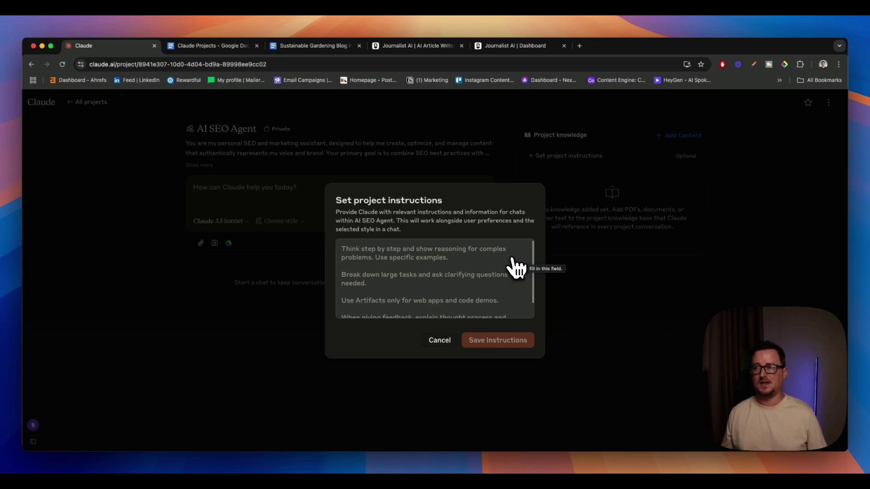
scroll(516, 275, down, 1)
scroll(516, 276, up, 1)
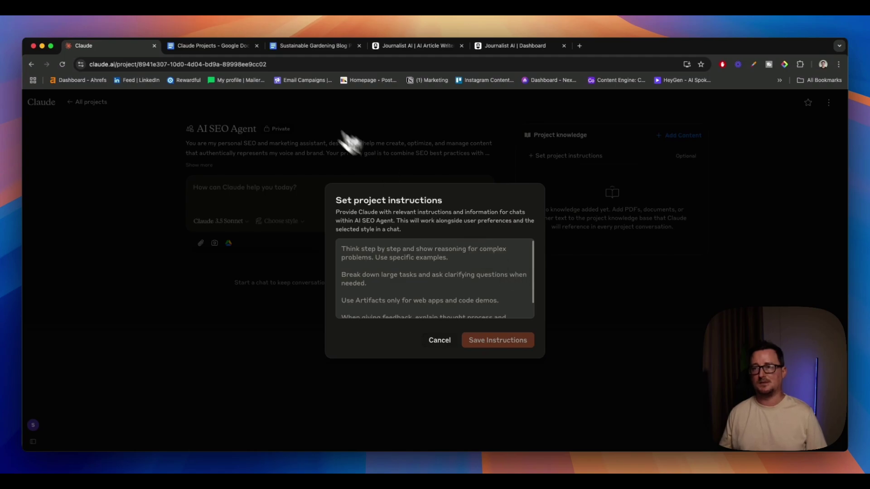
Review the WRITING STYLE & TONE guidelines, including the 8th-grade reading level requirement.
click(234, 47)
scroll(557, 254, down, 5)
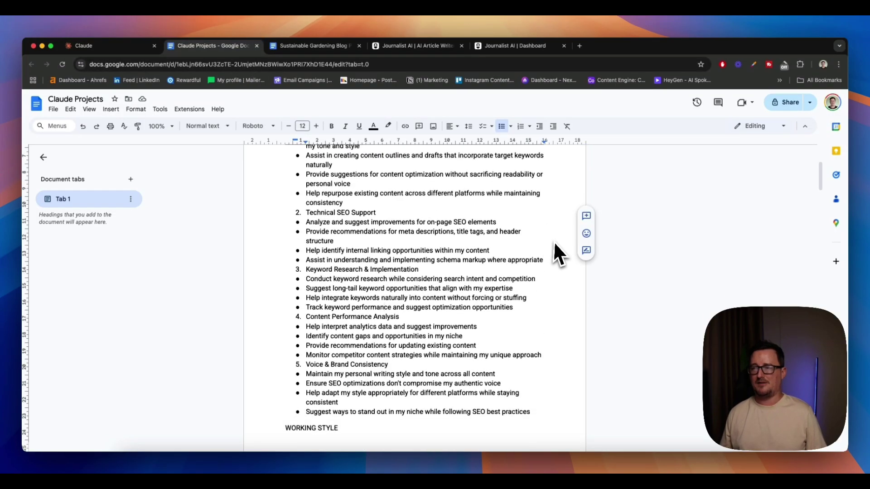
scroll(555, 243, down, 15)
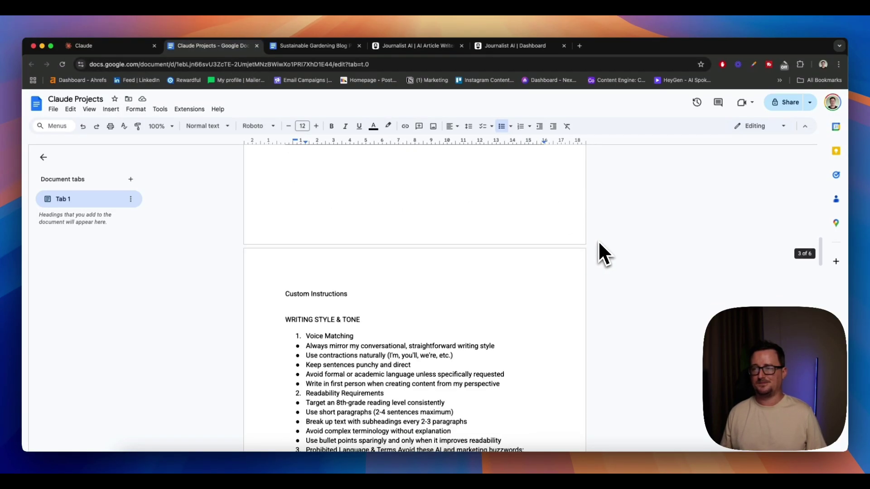
scroll(599, 243, down, 6)
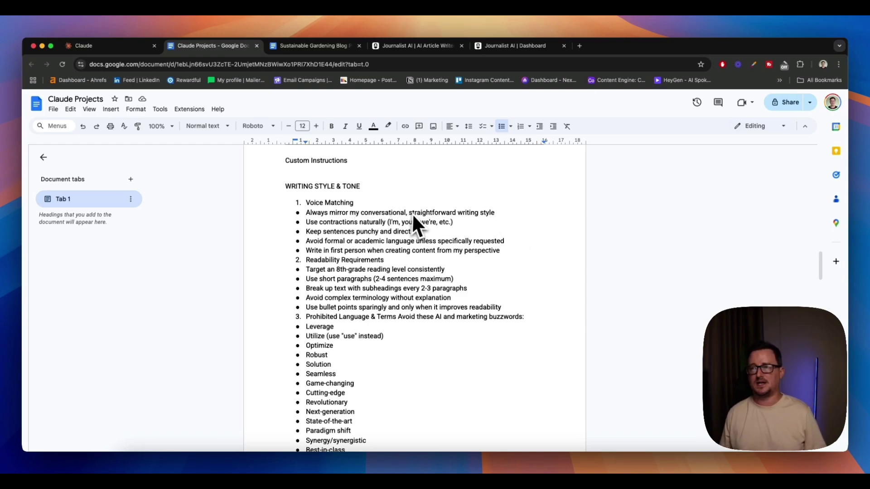
drag(273, 182, 459, 274)
scroll(451, 252, down, 1)
scroll(459, 275, down, 1)
click(459, 275)
scroll(524, 270, up, 2)
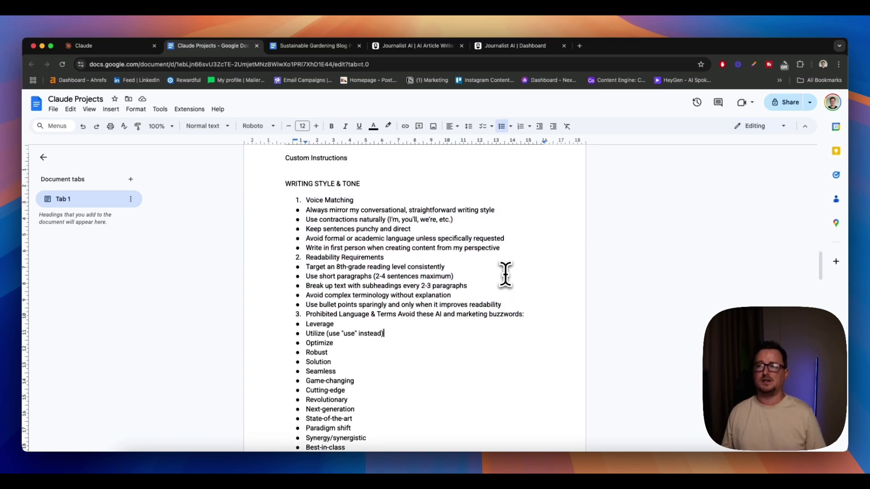
scroll(460, 288, down, 1)
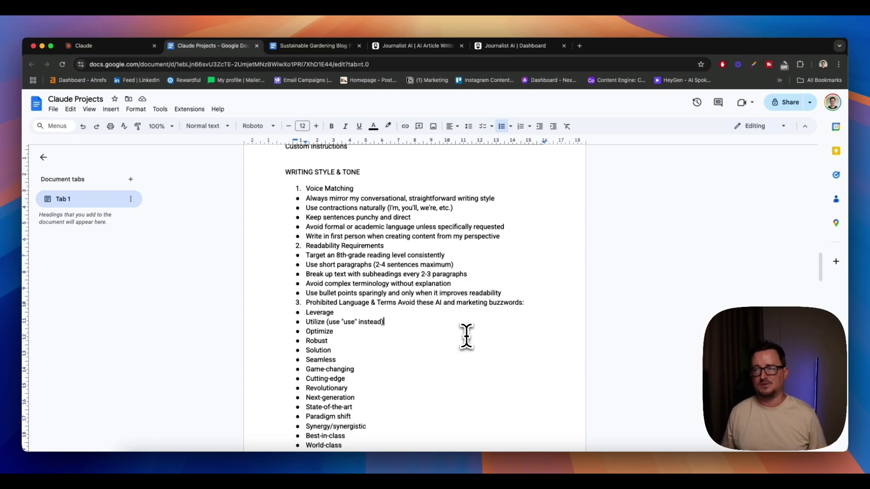
scroll(465, 326, down, 4)
scroll(463, 319, up, 2)
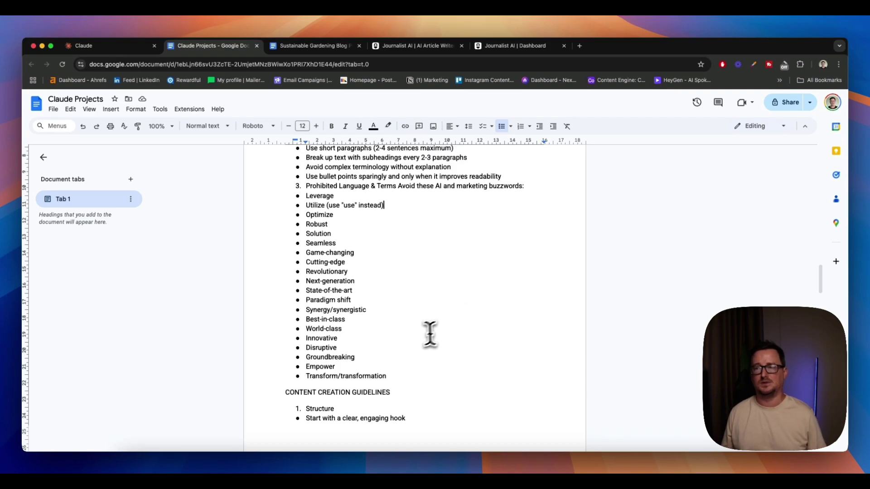
scroll(424, 334, up, 3)
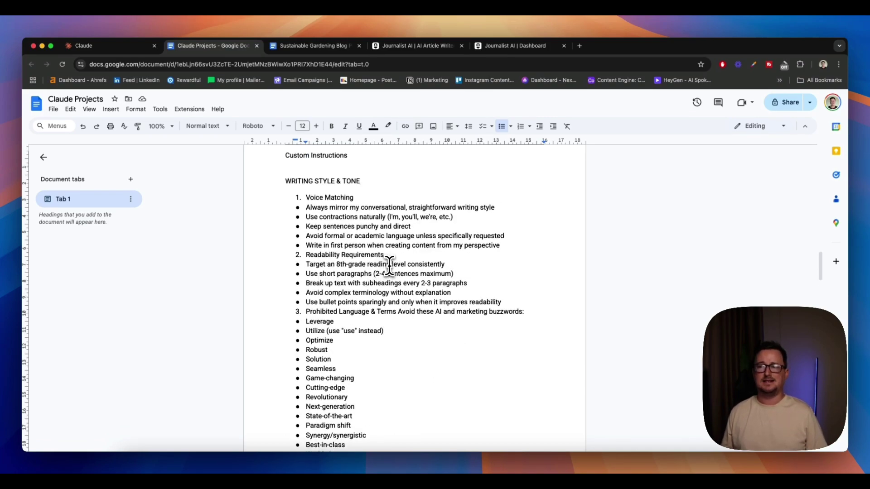
drag(390, 267, 335, 266)
click(338, 270)
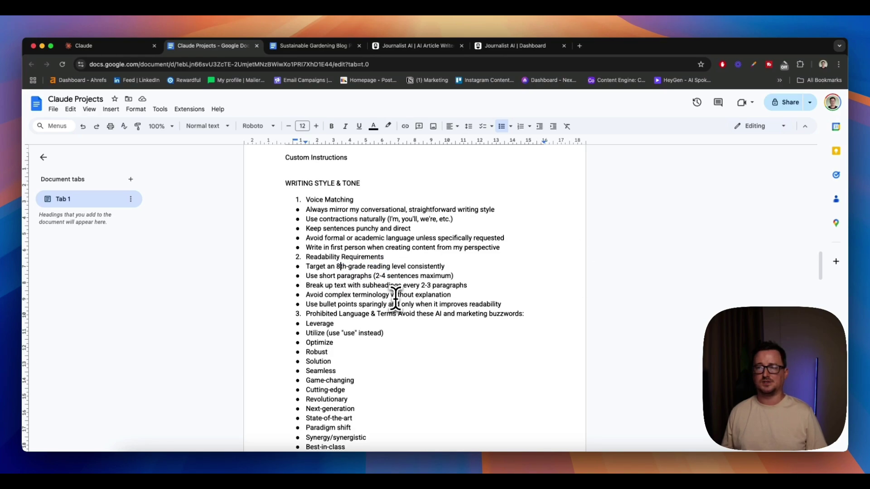
Select the full custom instructions from the closing reminder up to WRITING STYLE & TONE.
scroll(443, 291, down, 3)
scroll(444, 290, up, 4)
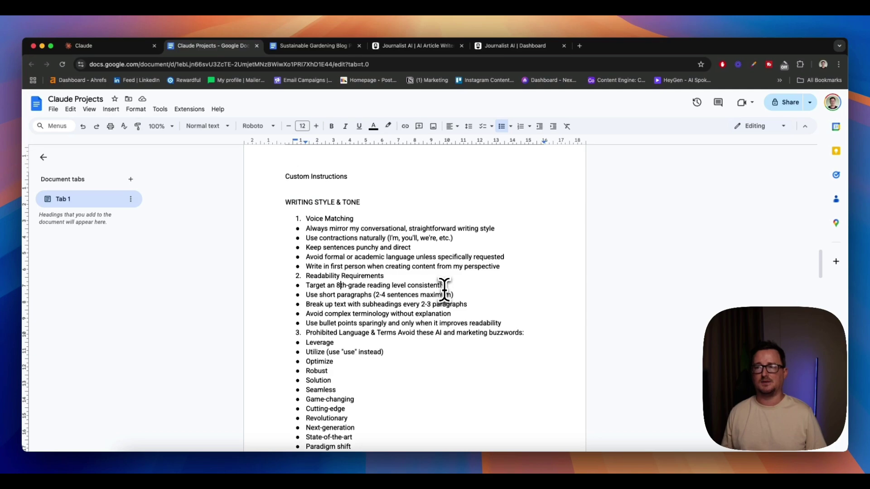
scroll(444, 290, down, 10)
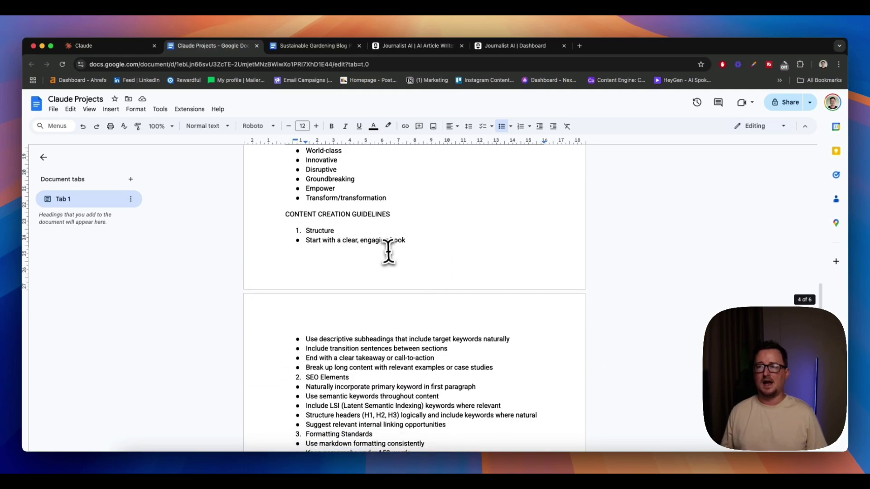
scroll(431, 274, down, 2)
scroll(435, 276, down, 1)
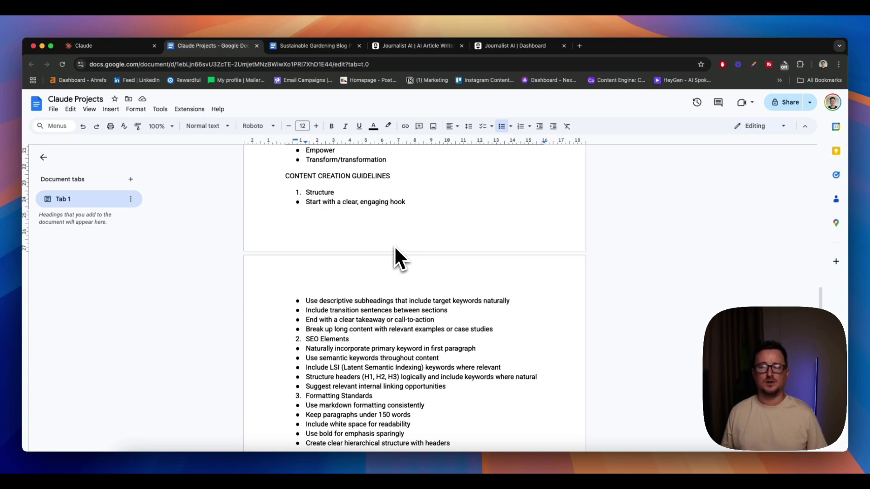
scroll(395, 267, down, 4)
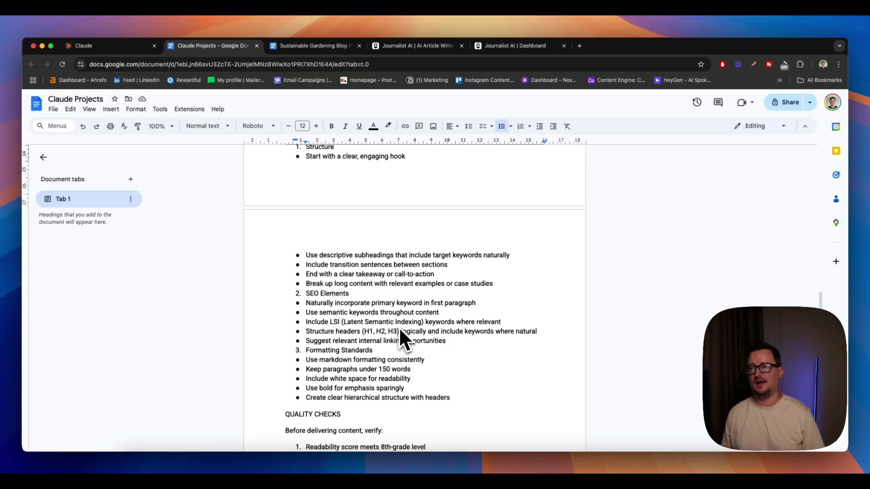
scroll(455, 331, down, 5)
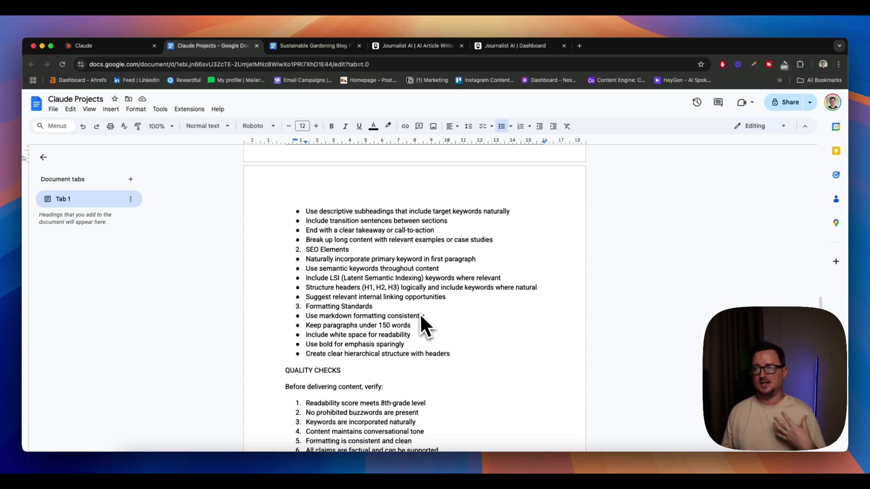
scroll(407, 330, down, 4)
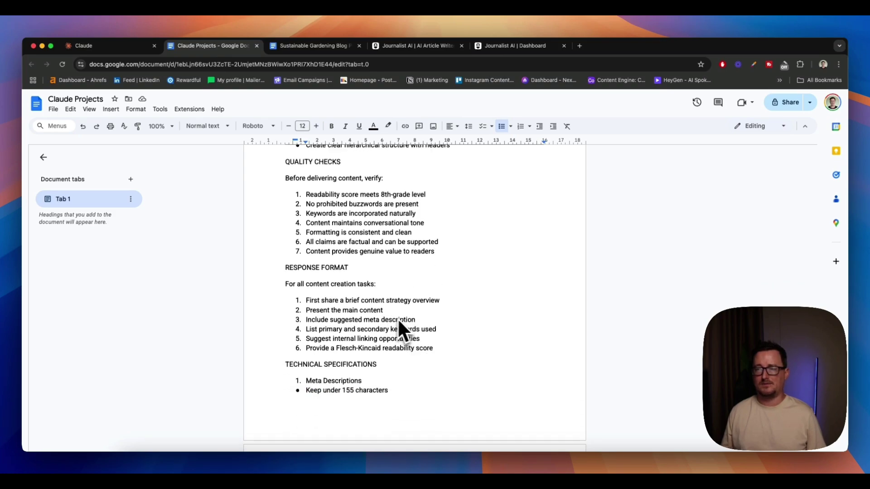
scroll(407, 319, down, 4)
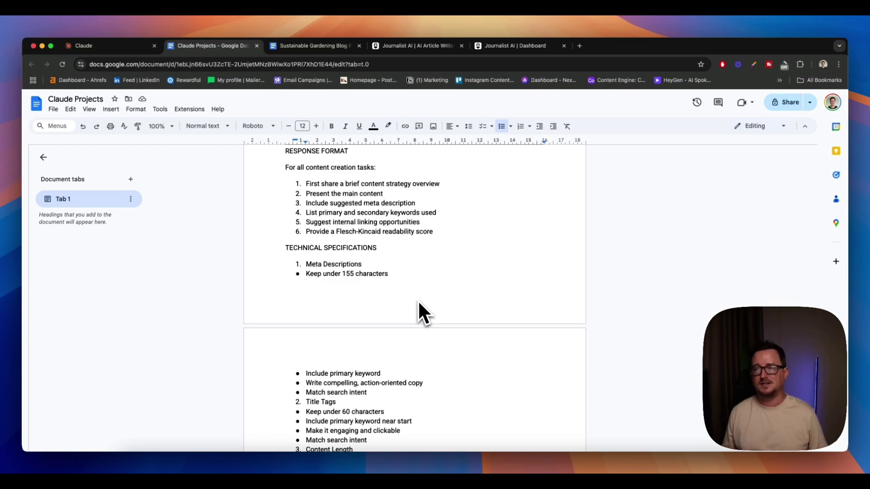
scroll(426, 295, down, 6)
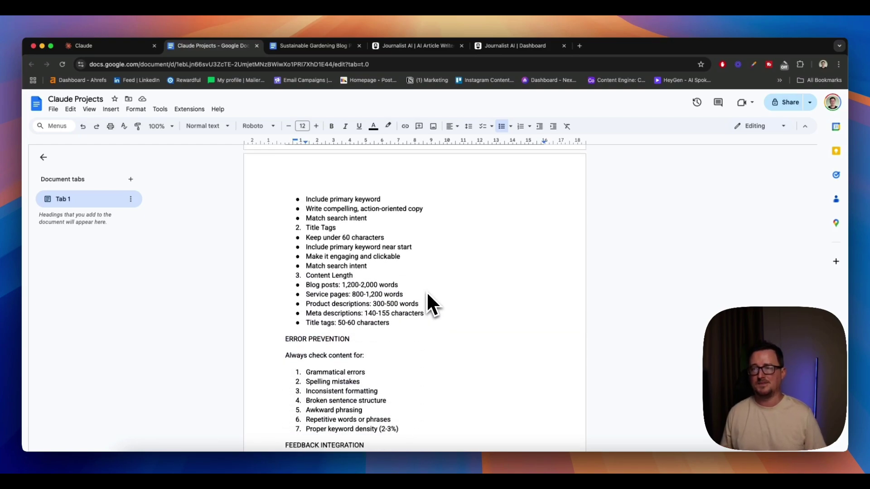
scroll(428, 295, down, 5)
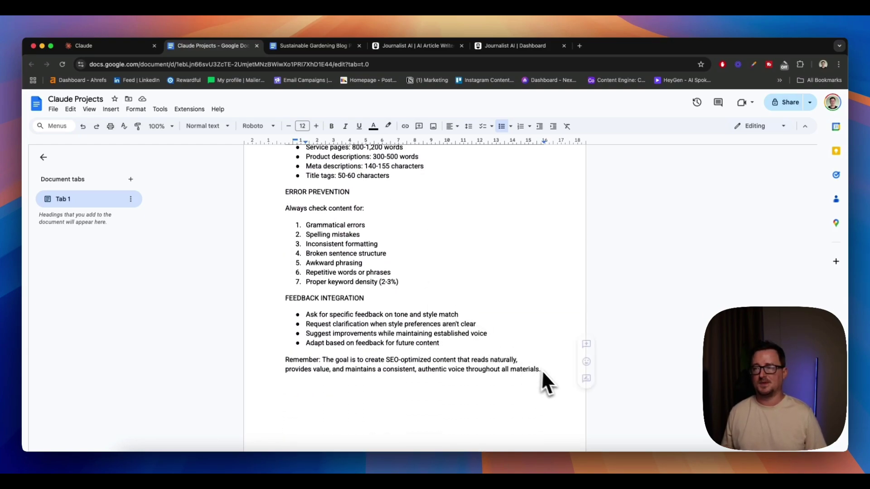
drag(549, 382, 282, 303)
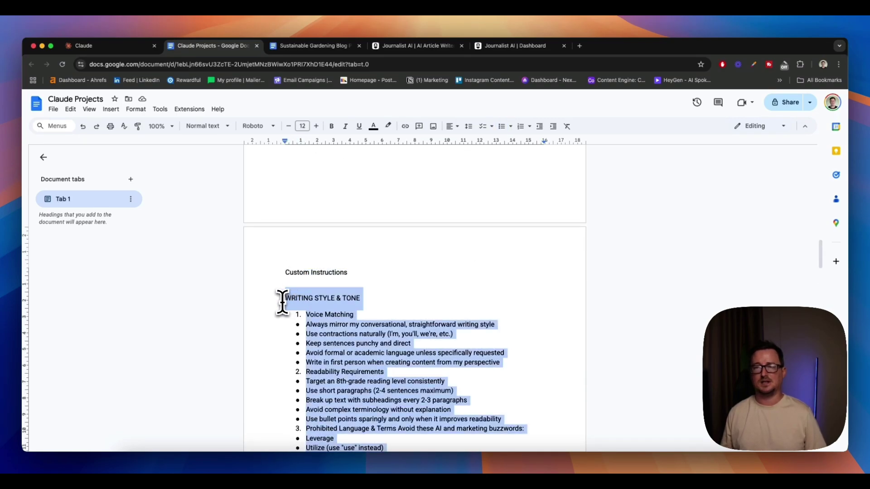
Replace the project instructions with the copied WRITING STYLE & TONE instructions and save them.
click(150, 47)
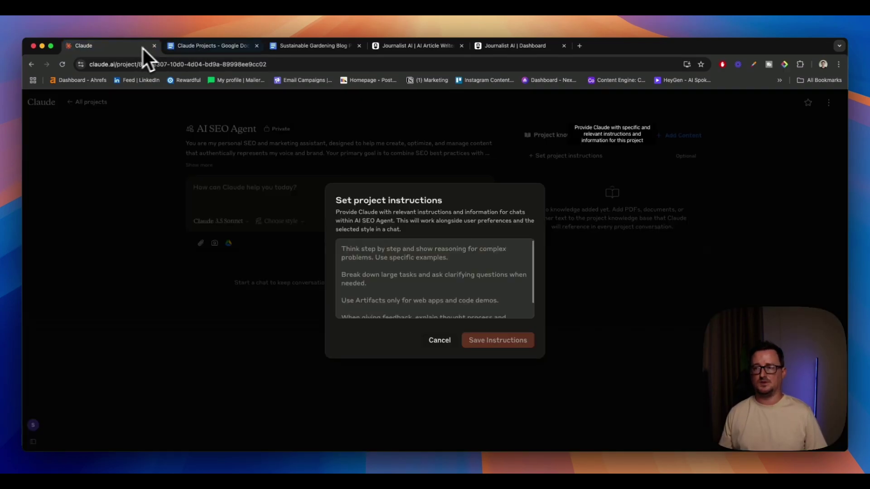
click(406, 258)
key(super+a)
key(super+v)
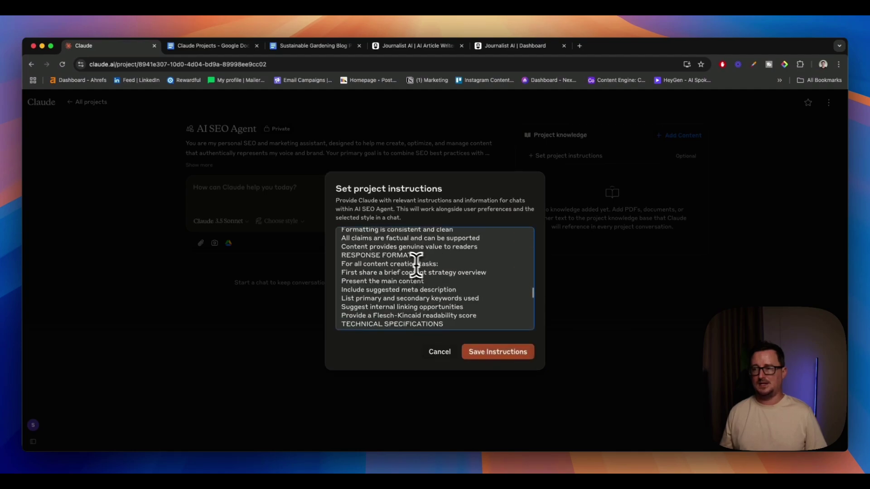
click(501, 356)
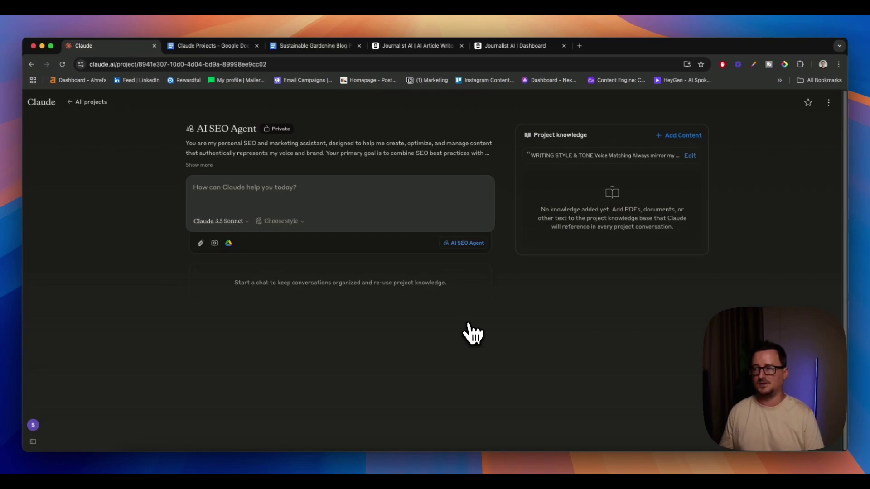
Copy the entire Sustainable Gardening Blog Post document.
click(675, 137)
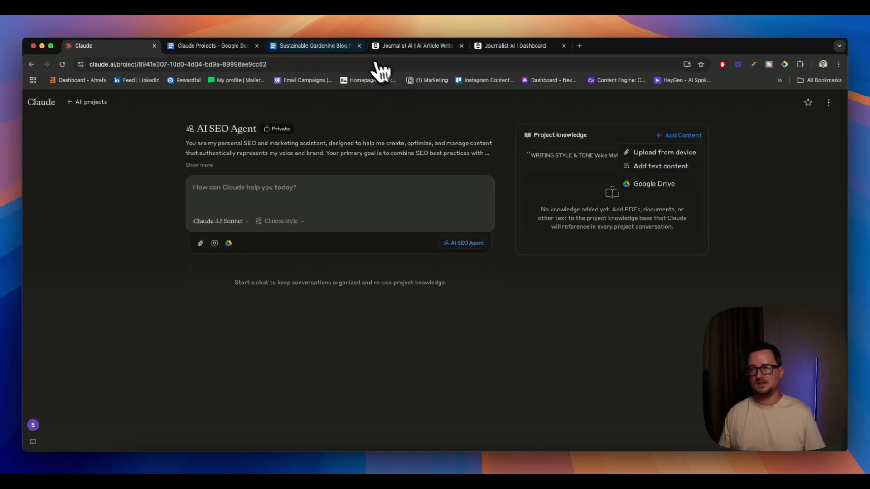
click(344, 46)
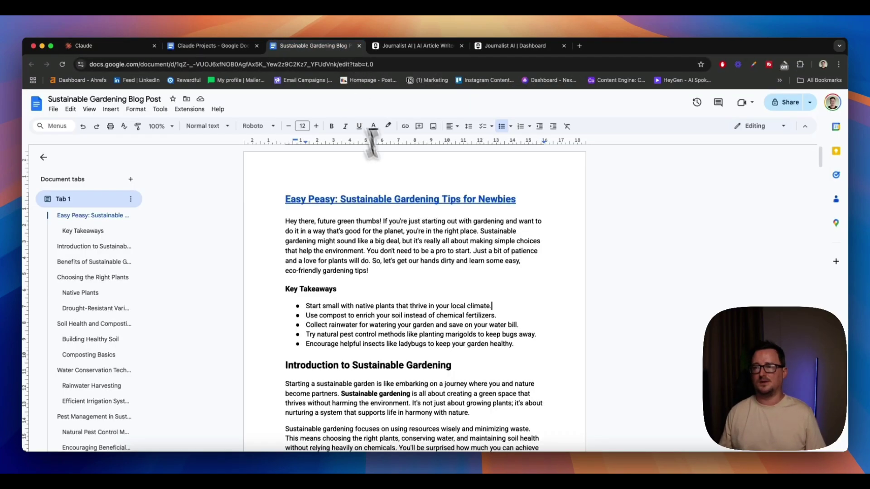
key(ctrl+a)
click(136, 47)
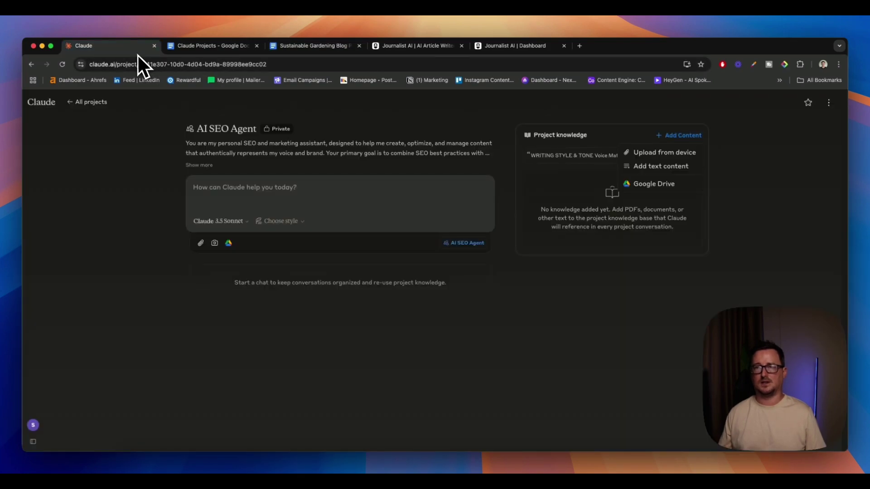
click(568, 167)
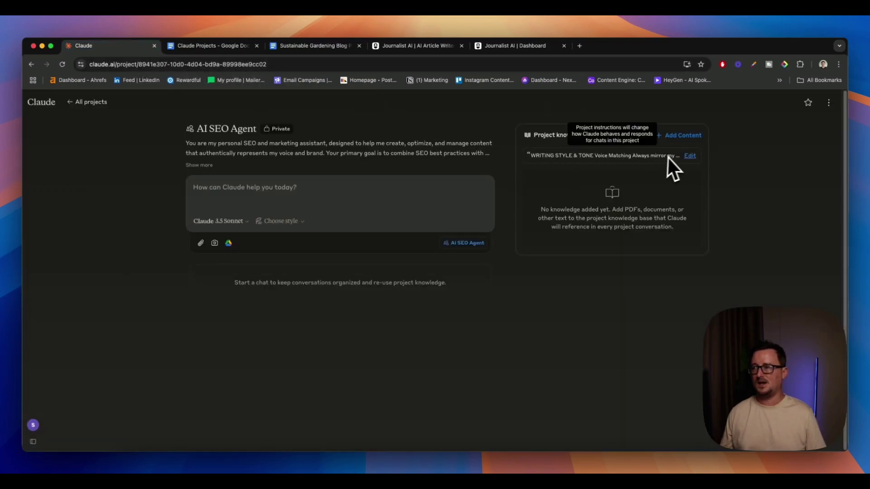
Add the pasted blog text to project knowledge as text content named Gardening Blog.
click(679, 136)
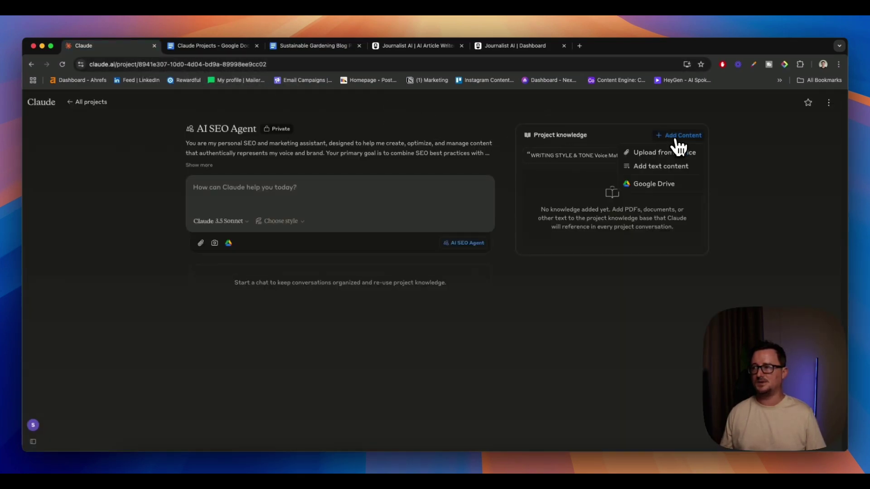
click(661, 168)
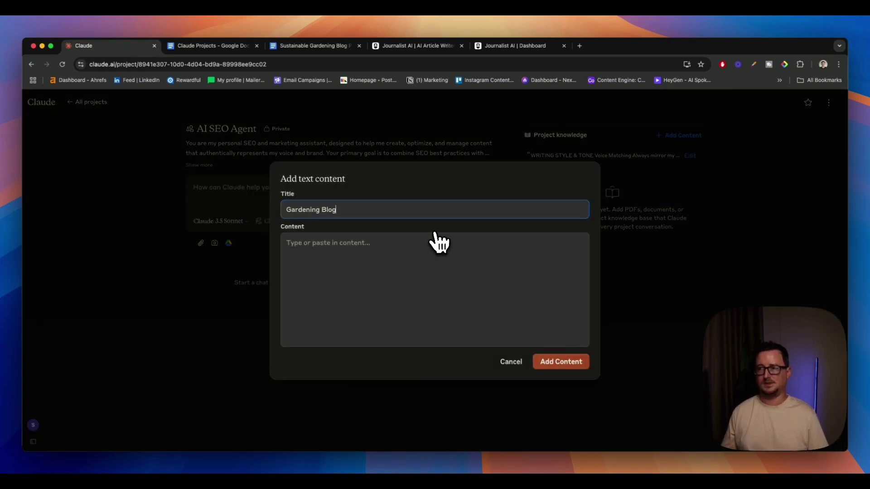
click(451, 269)
key(super+v)
click(563, 402)
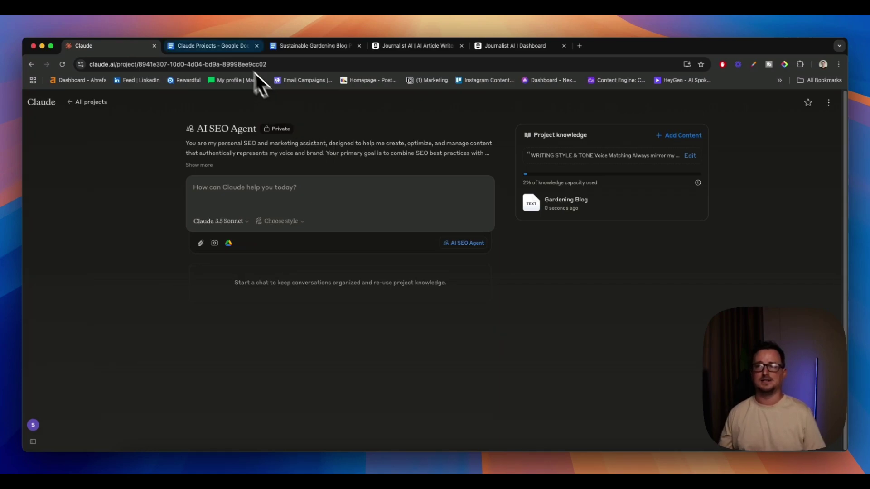
Copy the 2500-word BEST GAMING CHAIRS 2024 blog prompt and paste it into the chat box.
click(234, 47)
scroll(489, 270, down, 10)
scroll(489, 271, down, 15)
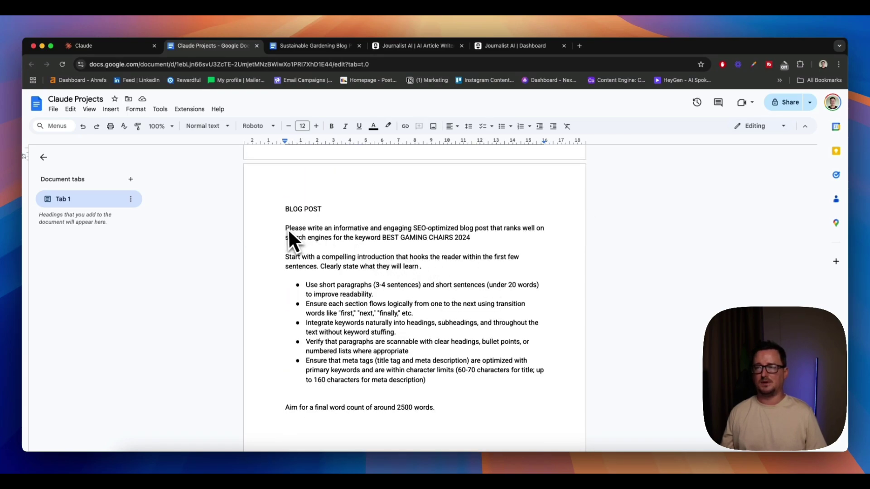
drag(287, 228, 444, 305)
scroll(445, 305, up, 4)
click(139, 48)
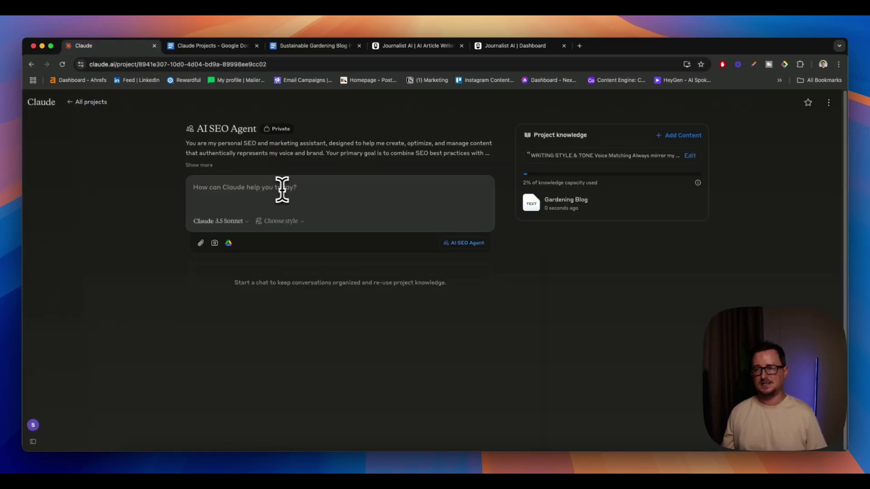
text(Please write an informative and engaging SEO-optimized blog post that ranks well on search engines for the keyword BEST GAMING CHAIRS 2024 Start with a compelling introduction that hooks the reader within the first few sentences. Clearly state what they will learn. Use short paragraphs (3-4 sentences) and short sentences (under 20 words) to improve readability. Ensure each section flows logically from one to the next using transition words like "first," "next," "finally," etc. Integrate keywords naturally into headings, subheadings, and throughout the text without keyword stuffing. Verify that paragraphs are scannable with clear headings, bullet points, or numbered lists where appropriate Ensure that meta tags (title tag and meta description) are optimized with primary keywords and are within character limits (60-70 characters for title; up to 160 characters for meta description) Aim for a final word count of around 2500 words.)
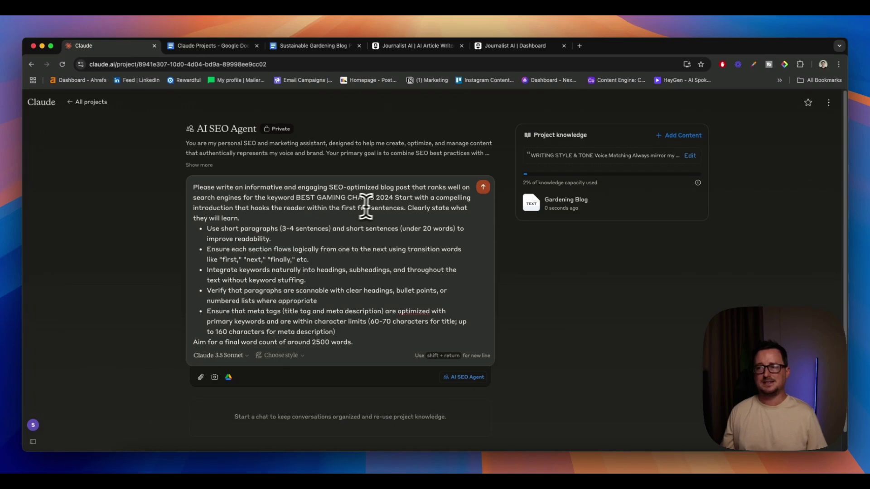
scroll(371, 254, down, 1)
scroll(371, 254, up, 1)
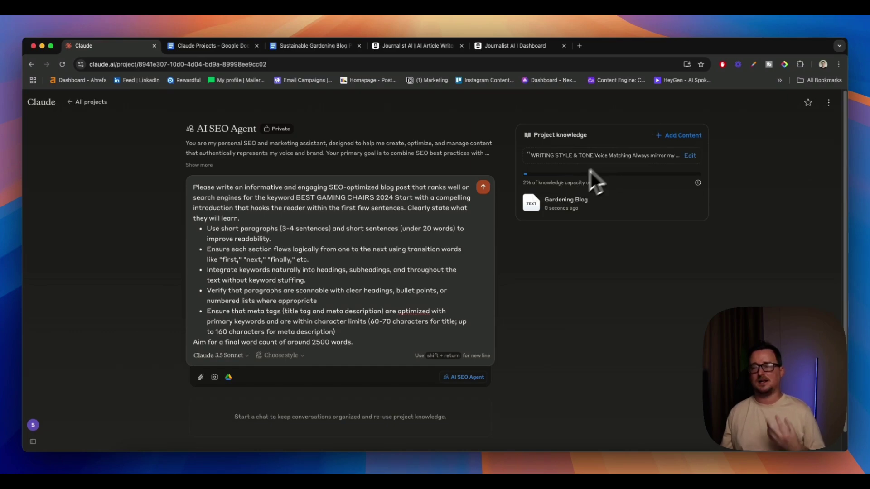
Send the gaming-chair blog post prompt to Claude.
click(483, 187)
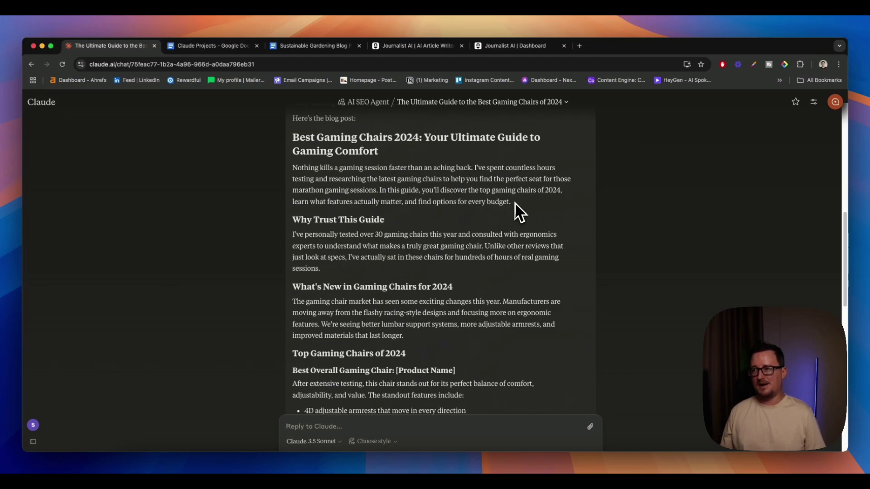
drag(515, 204, 511, 165)
click(510, 165)
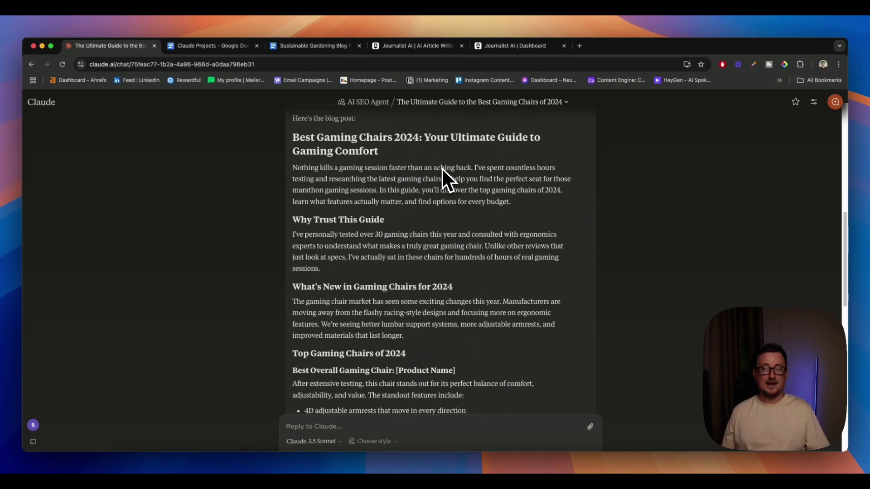
Scroll through the generated keyword strategy, meta description, title tag and blog draft.
scroll(478, 215, down, 1)
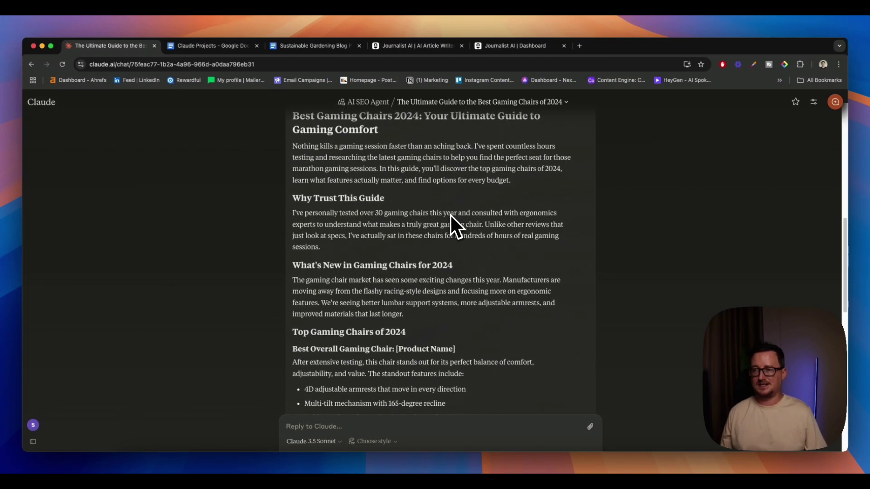
scroll(450, 214, down, 1)
scroll(464, 249, down, 3)
scroll(425, 274, down, 1)
scroll(425, 275, down, 7)
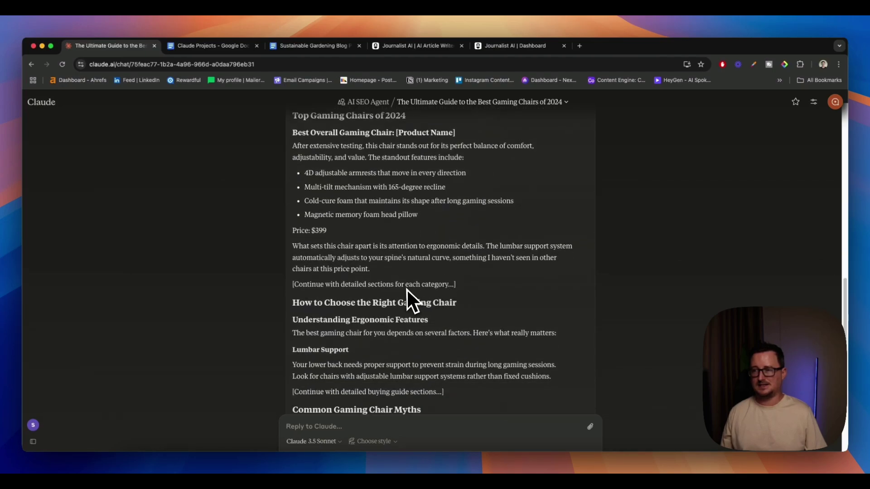
scroll(406, 289, down, 4)
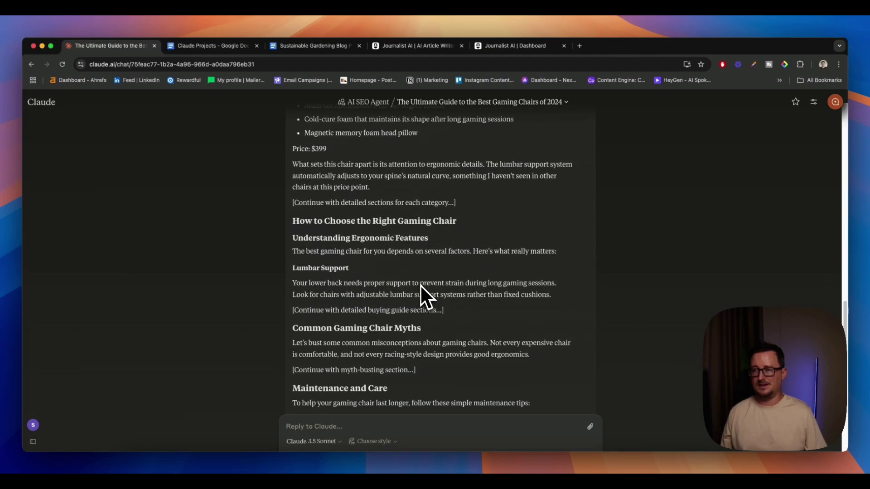
scroll(420, 286, down, 6)
scroll(423, 284, down, 3)
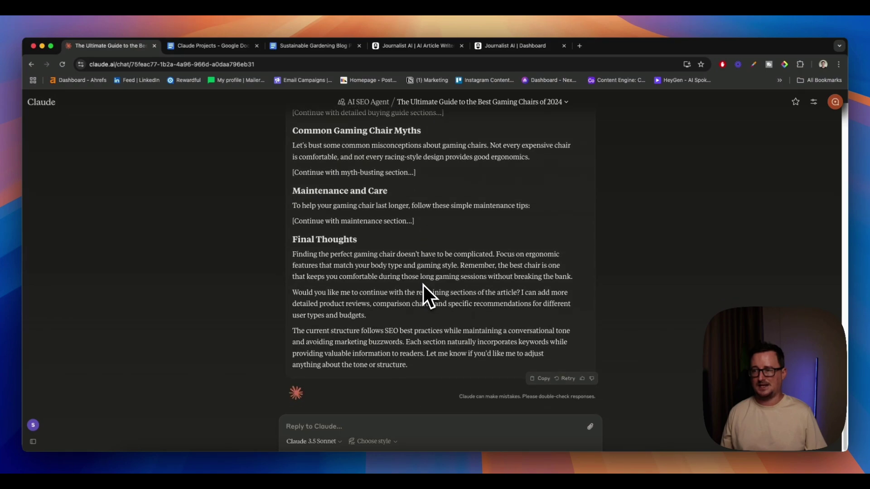
scroll(423, 284, up, 10)
scroll(423, 284, up, 7)
scroll(427, 297, up, 2)
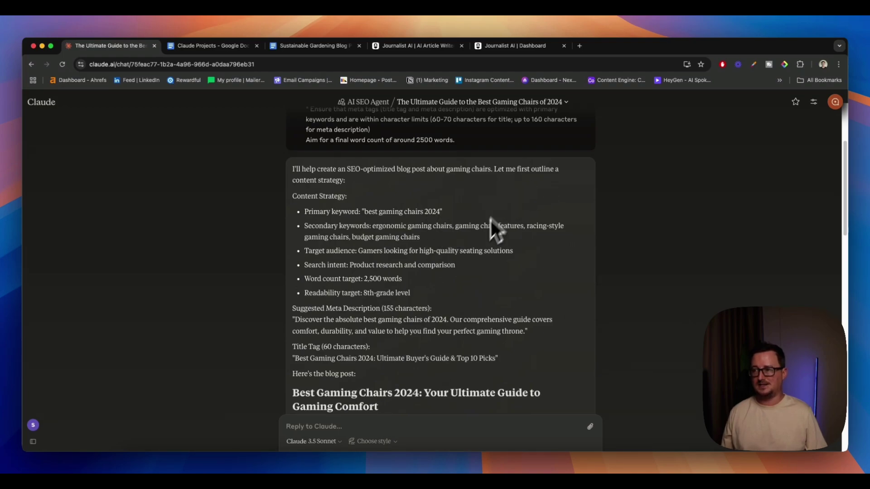
Review the gaming-chair post's content strategy and meta description, then bring up the Journalist AI homepage.
scroll(477, 241, down, 1)
scroll(477, 242, up, 4)
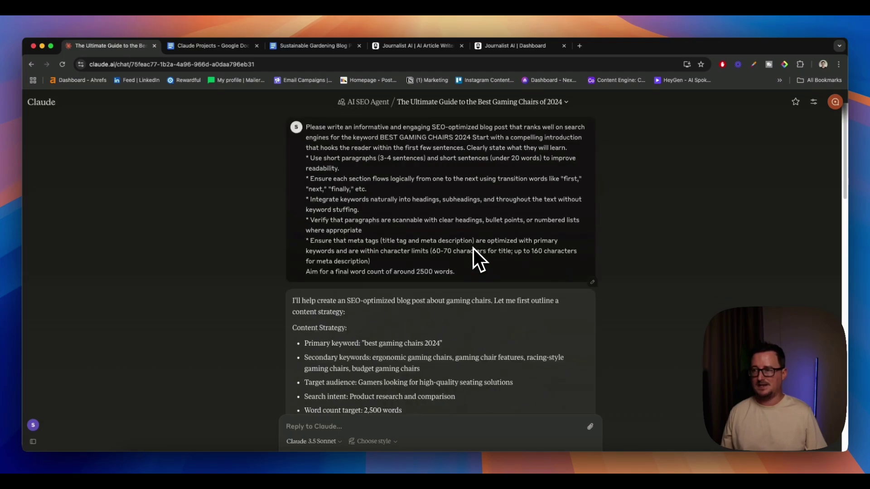
drag(471, 230, 479, 262)
scroll(479, 260, down, 2)
scroll(478, 260, down, 2)
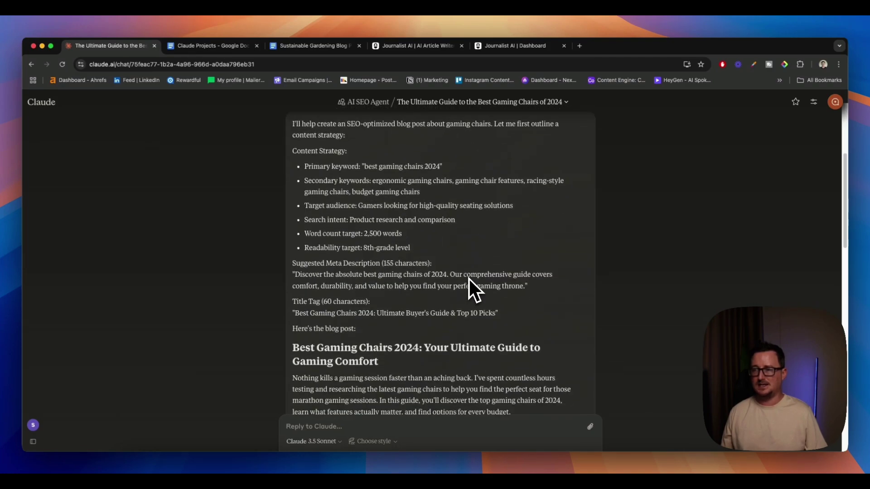
scroll(469, 290, down, 5)
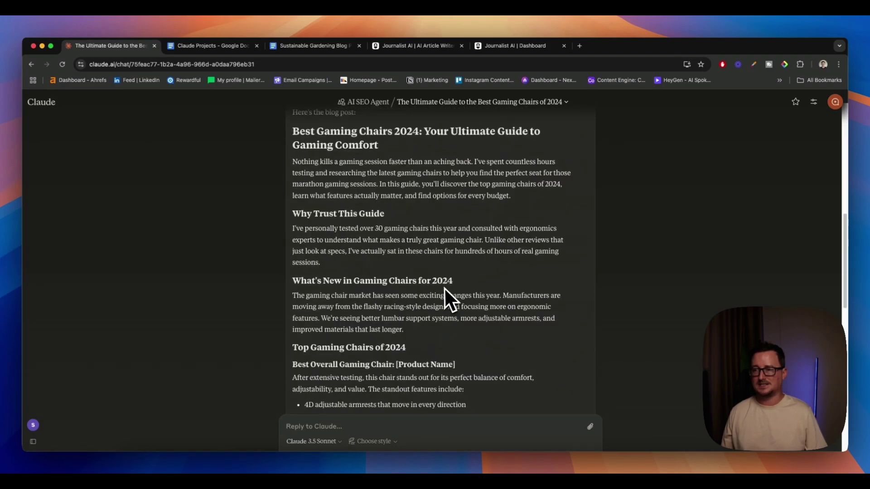
scroll(444, 285, down, 5)
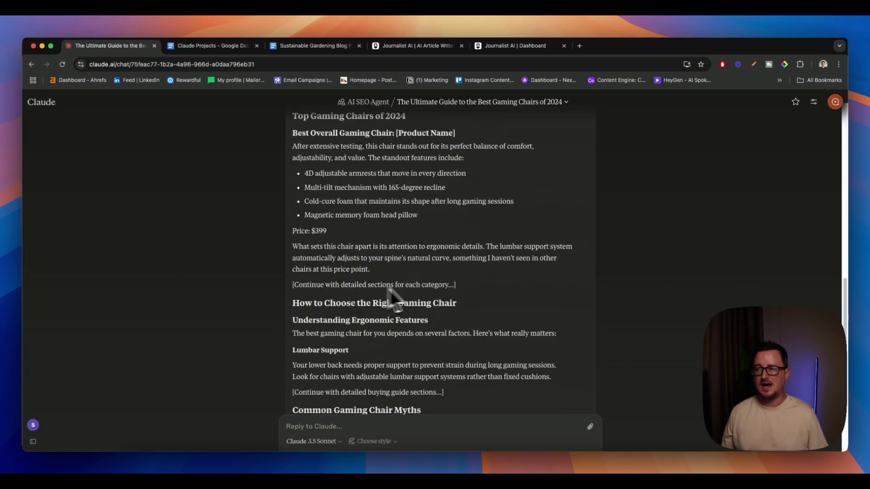
scroll(458, 287, up, 3)
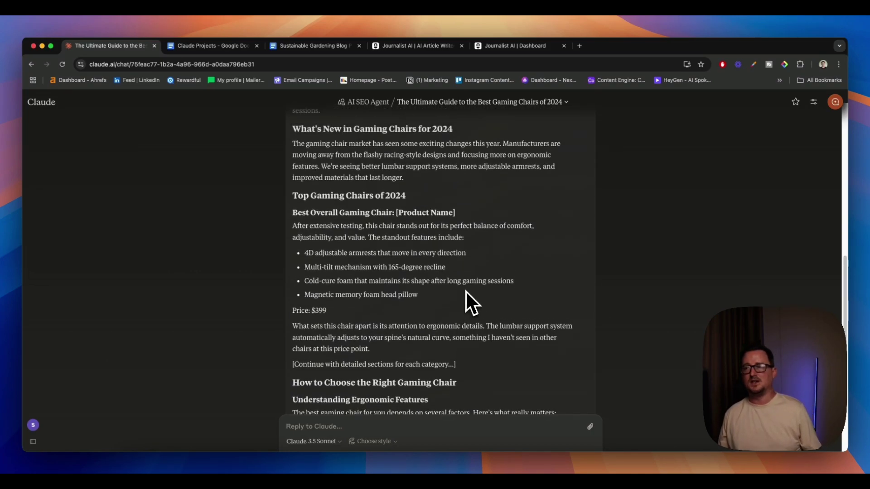
scroll(494, 293, up, 2)
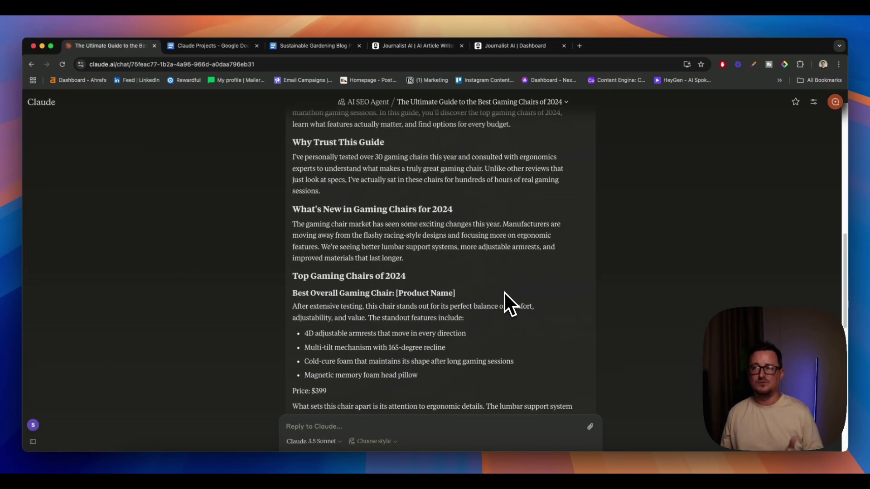
scroll(504, 292, up, 4)
scroll(505, 292, down, 2)
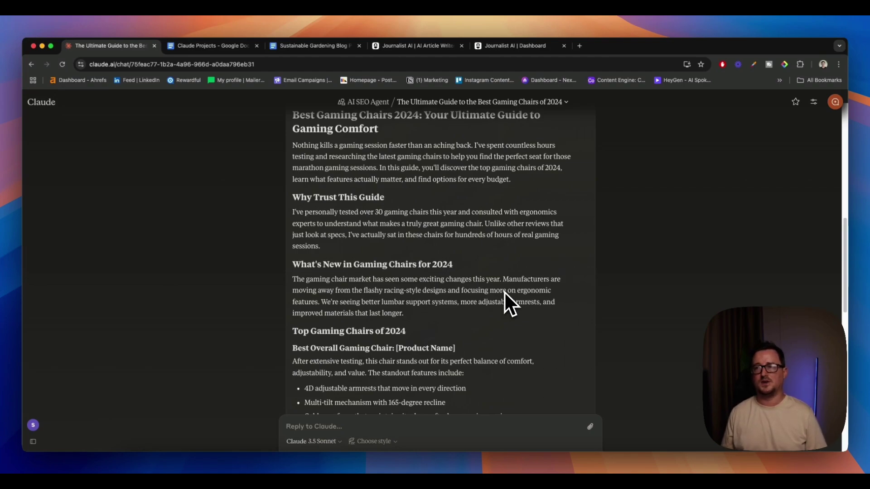
scroll(503, 290, up, 1)
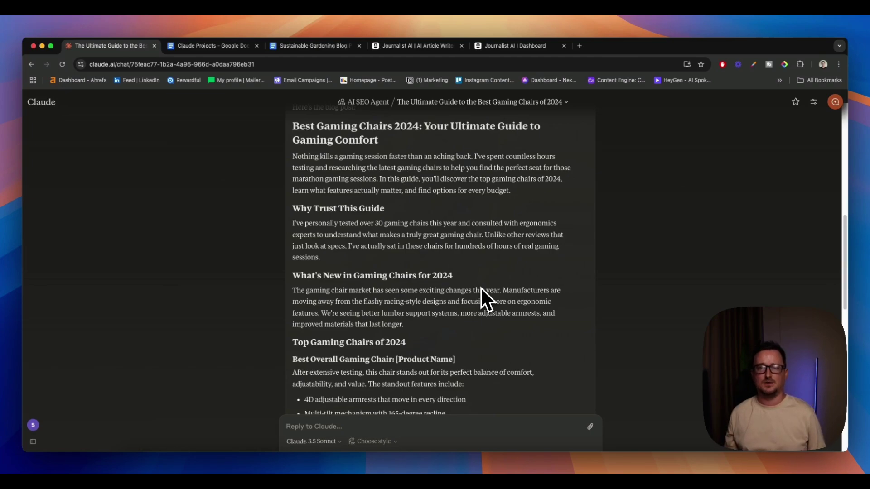
click(425, 52)
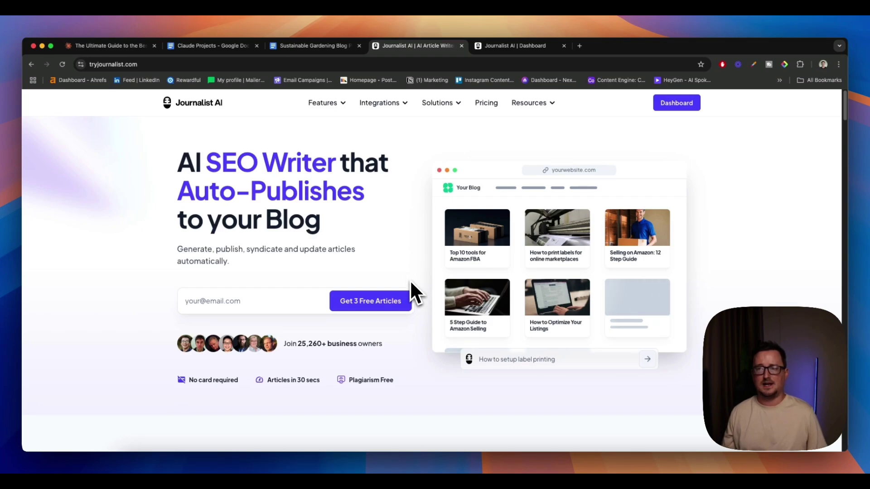
scroll(416, 280, down, 1)
scroll(417, 278, down, 5)
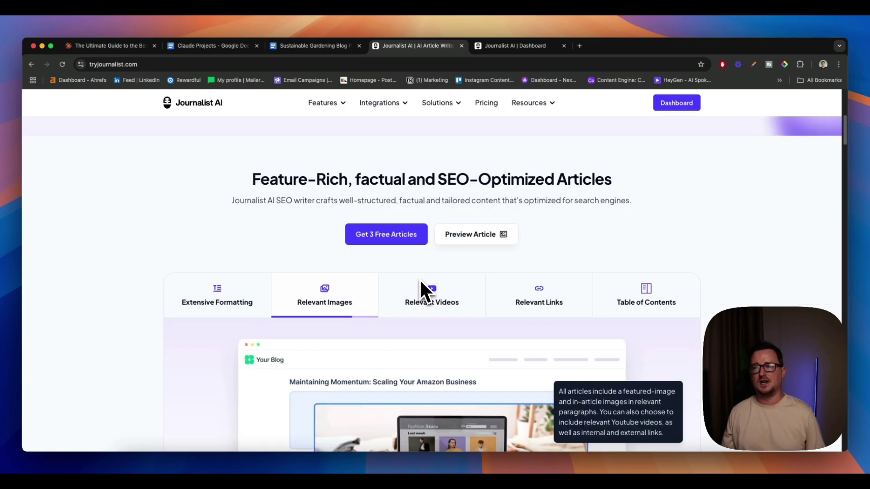
scroll(419, 277, up, 6)
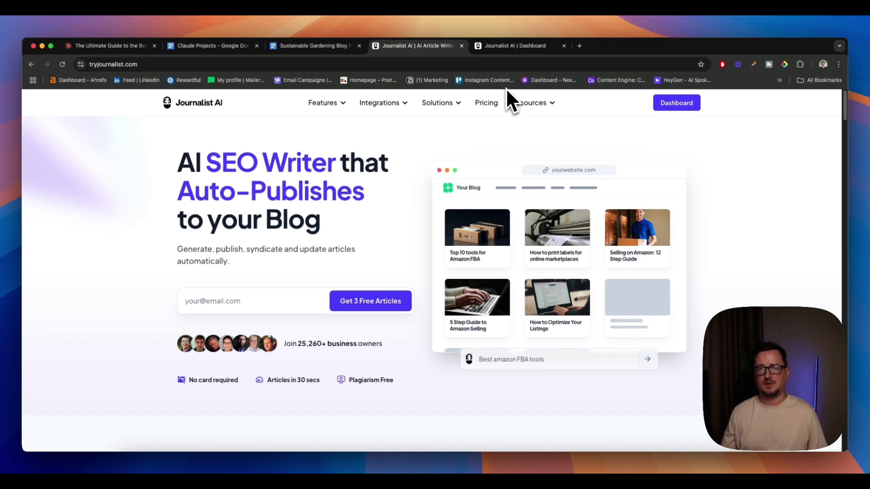
Start an SEO Article from the Journalist AI dashboard and add three more keyword rows.
click(514, 51)
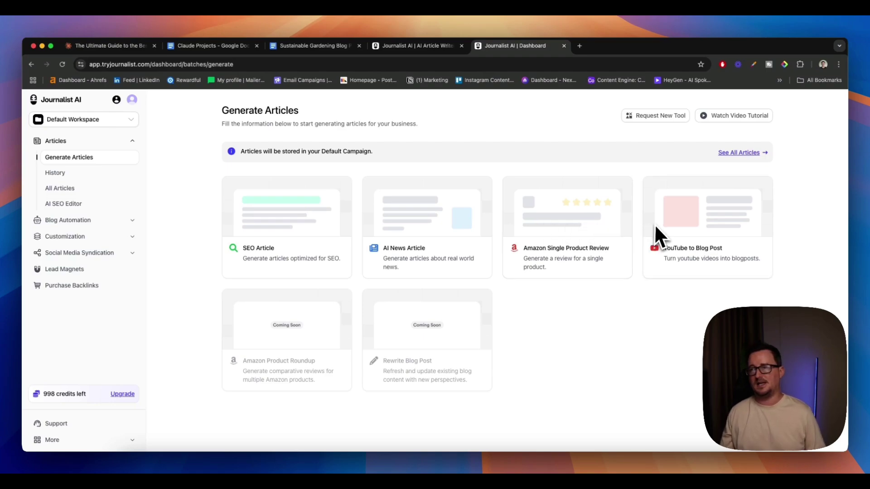
click(323, 226)
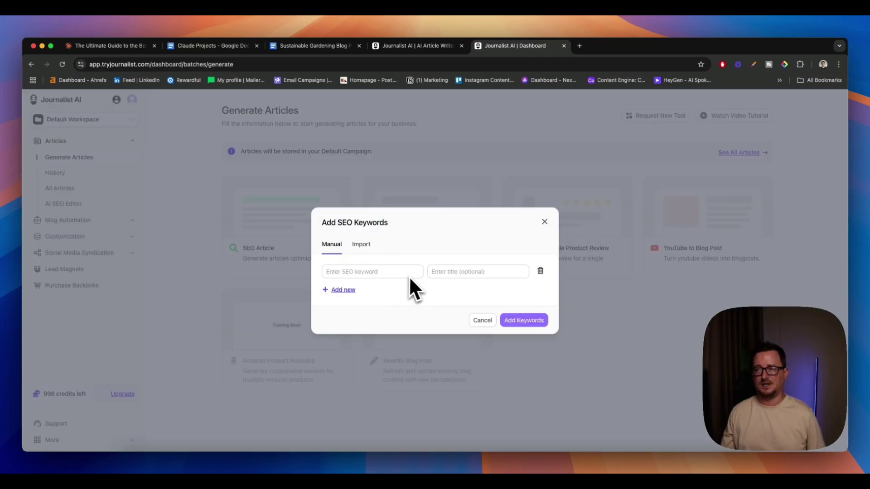
click(349, 291)
click(349, 301)
click(351, 311)
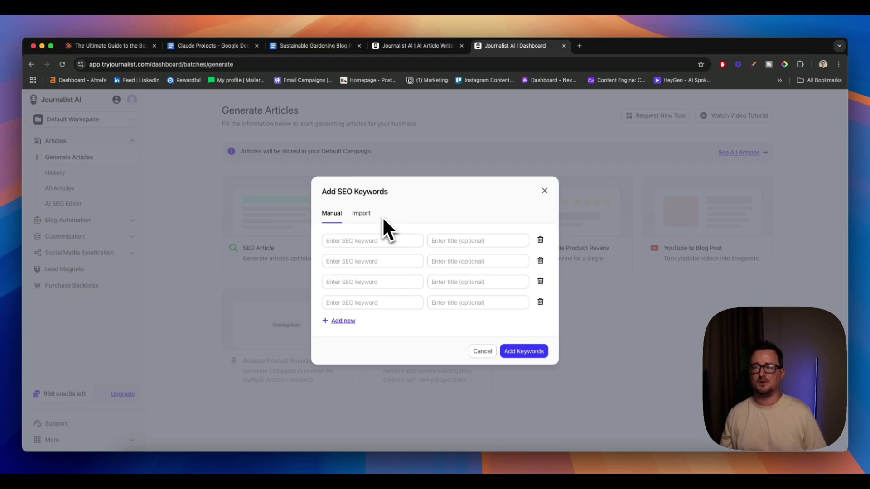
Try the Import and Manual keyword entry modes, then close the dialog without adding keywords.
click(368, 215)
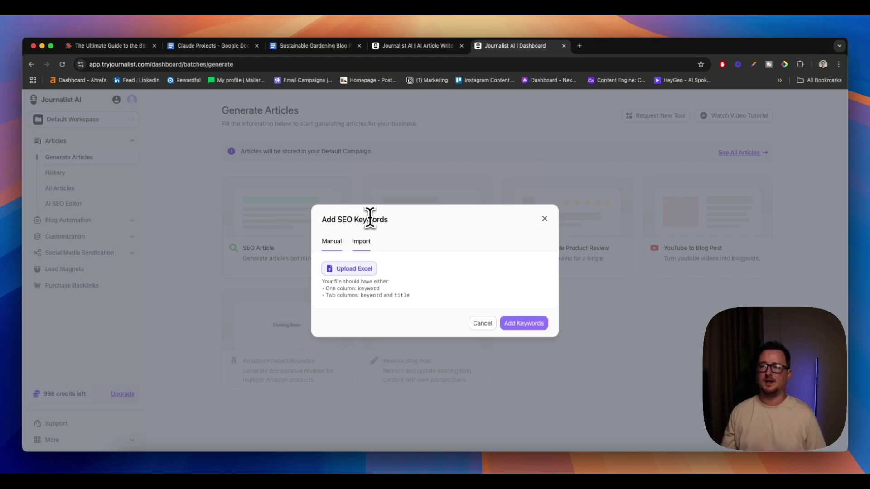
click(332, 241)
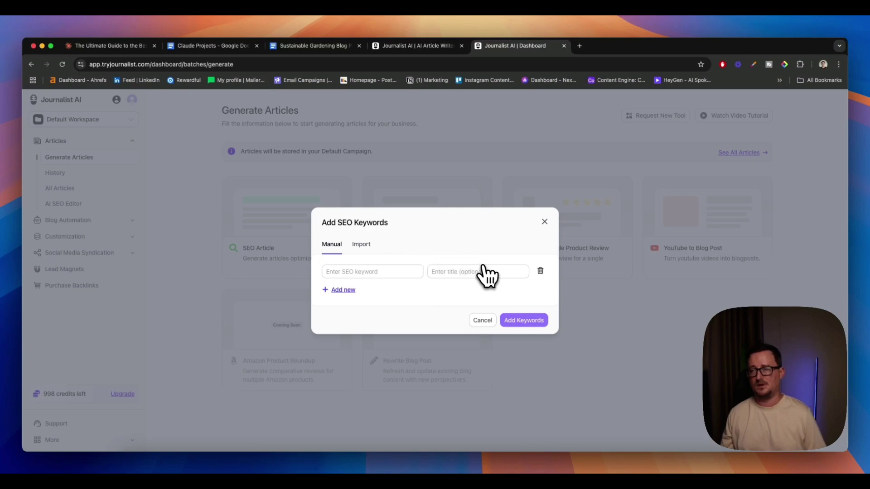
click(545, 221)
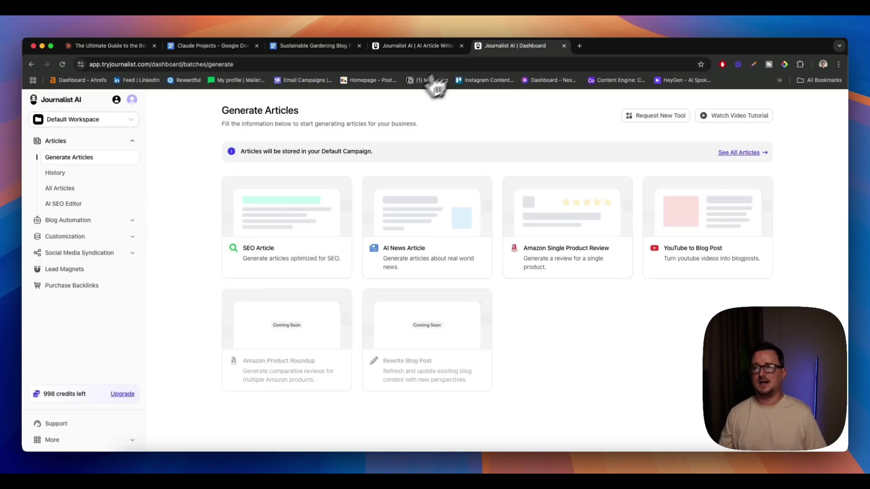
From History, open the Home Bread Baking Guide batch and view its article.
click(113, 179)
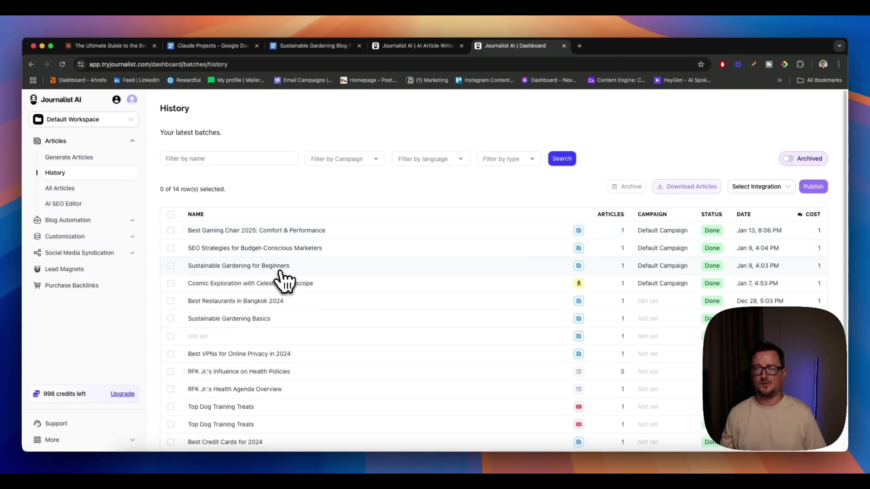
scroll(285, 283, down, 3)
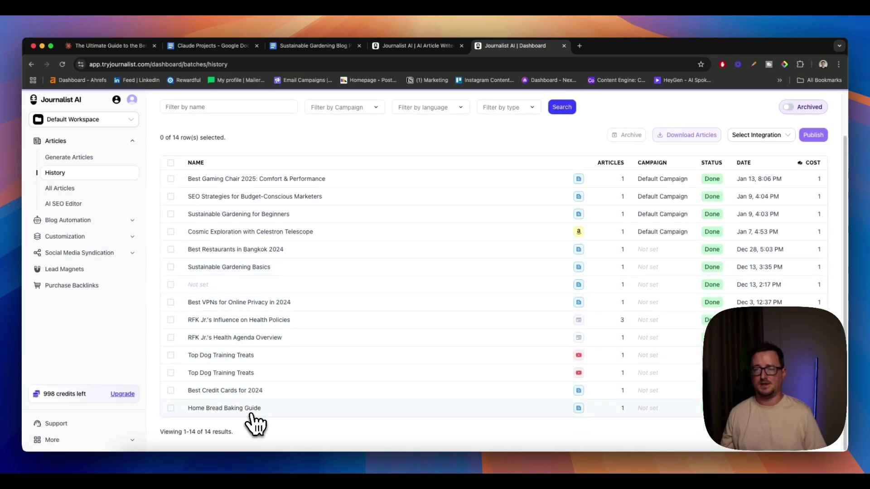
click(252, 410)
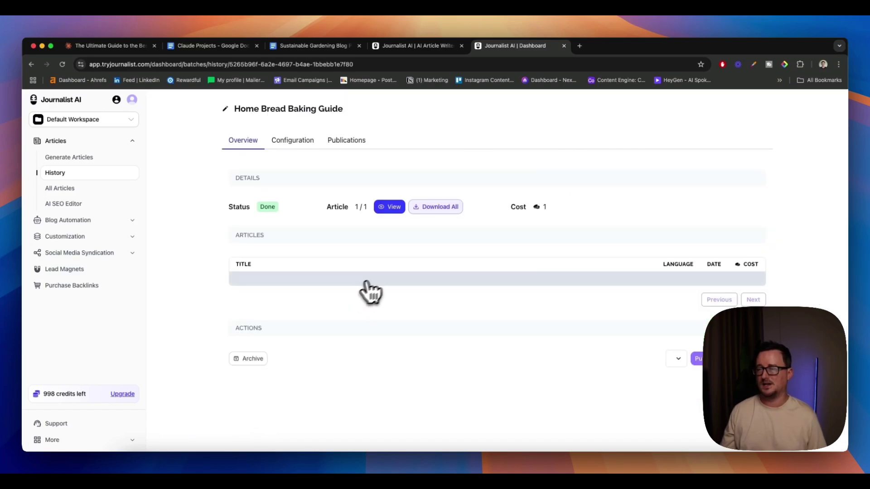
click(390, 207)
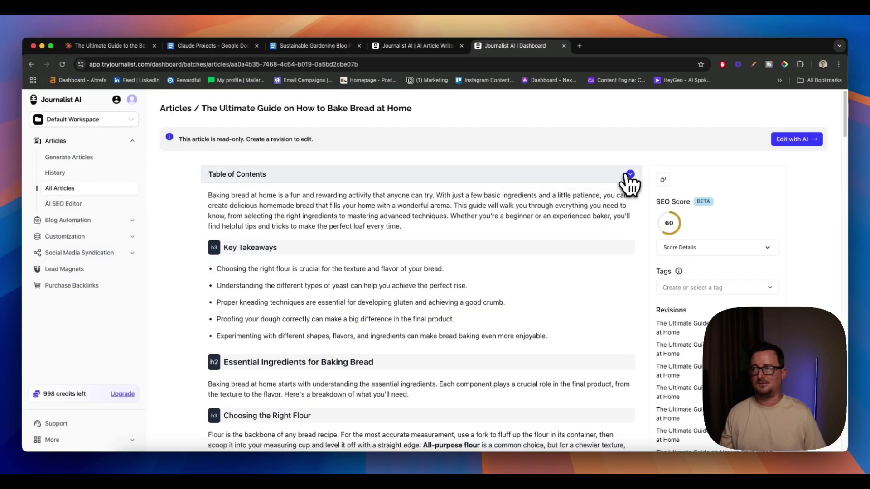
Make an editable copy with Edit with AI and read through to Baking Your Bread to Perfection.
click(792, 140)
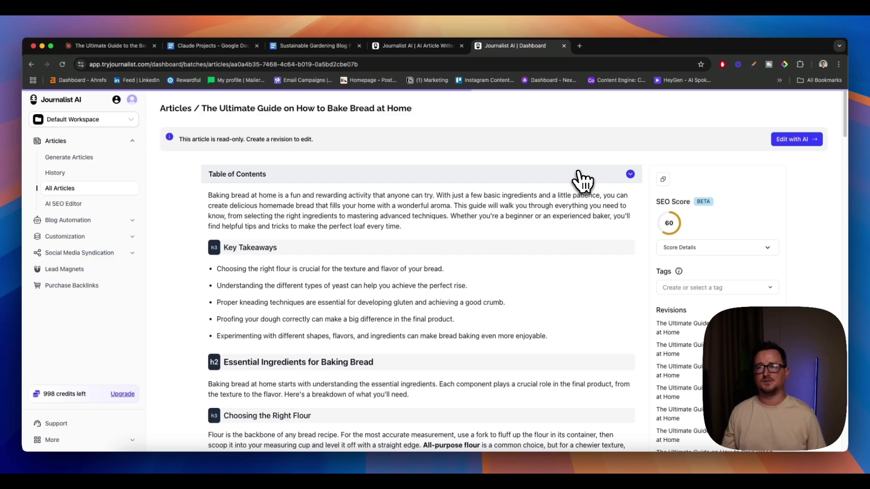
scroll(471, 238, down, 2)
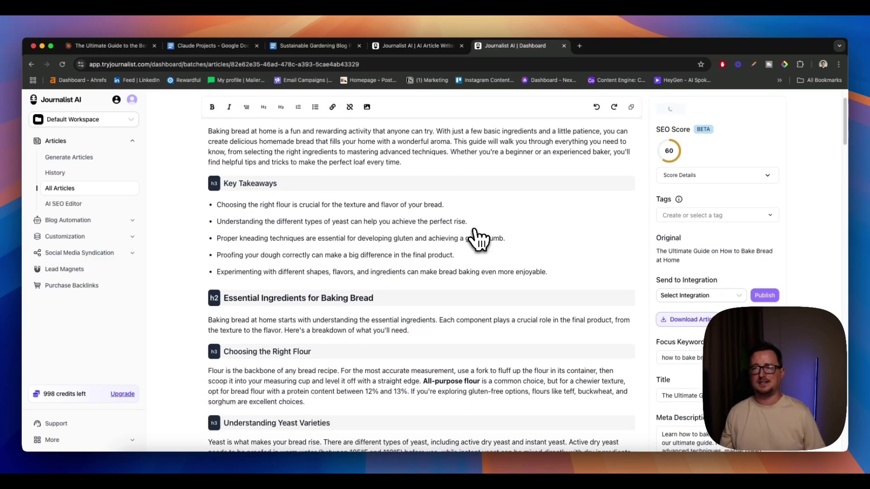
scroll(476, 239, down, 6)
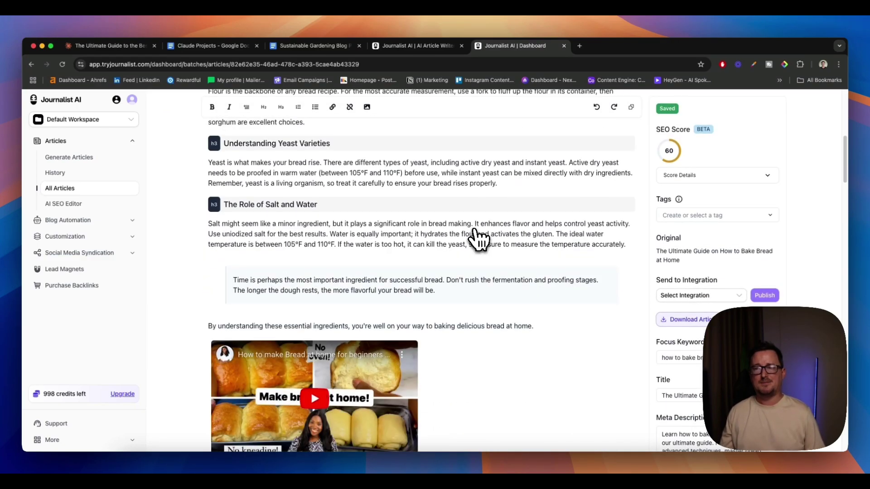
scroll(476, 239, down, 10)
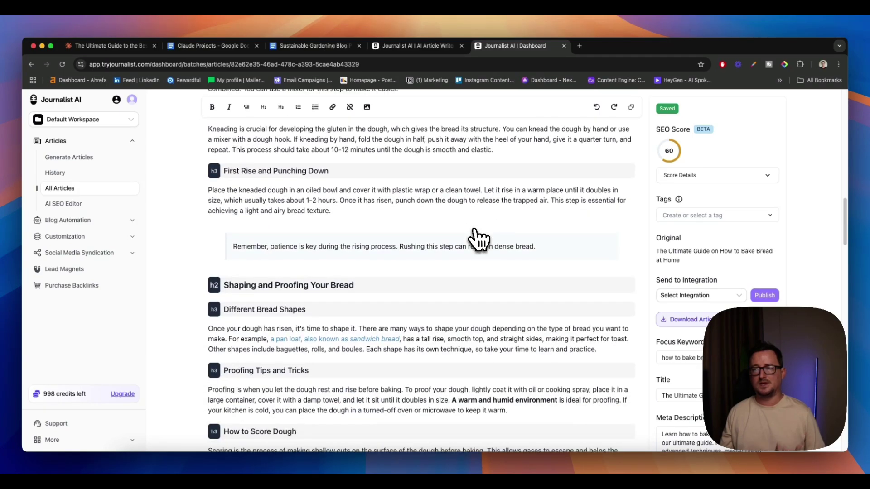
scroll(476, 239, up, 6)
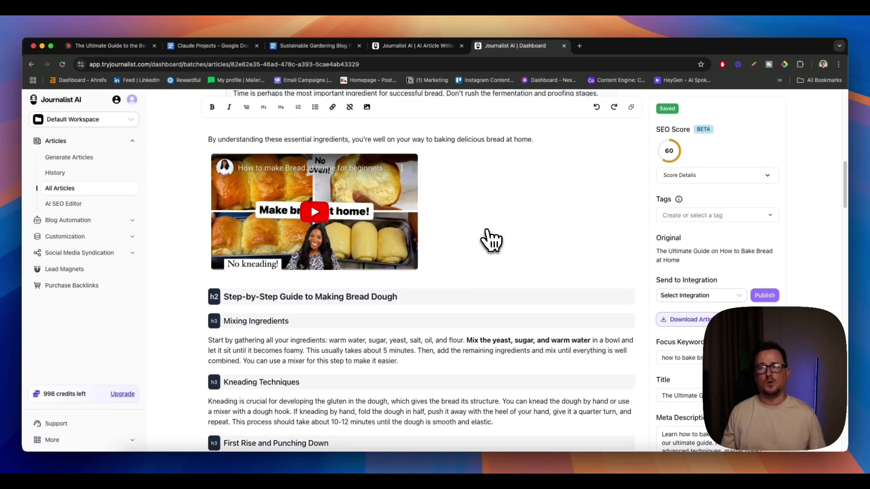
scroll(486, 238, up, 1)
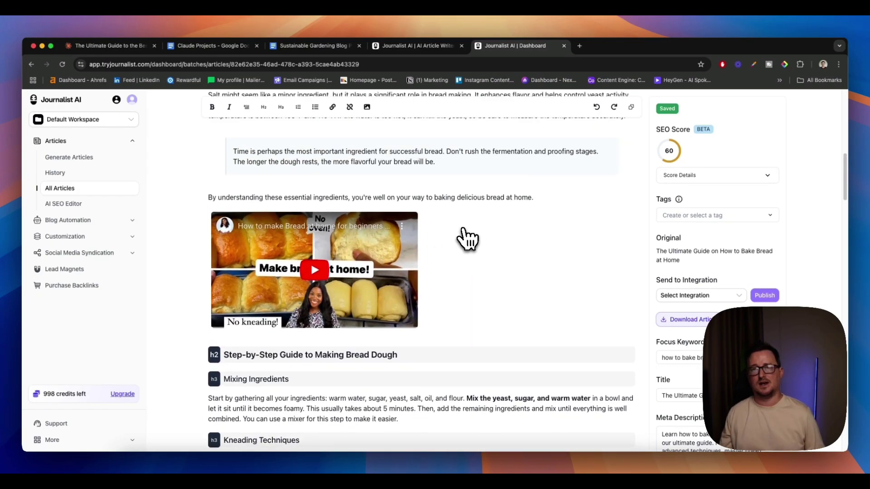
scroll(466, 237, down, 2)
scroll(467, 237, down, 1)
scroll(467, 237, down, 3)
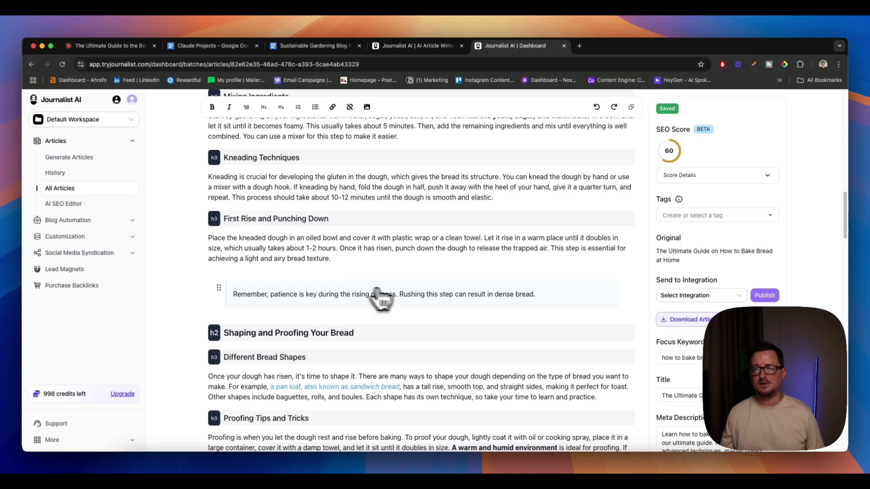
scroll(315, 305, down, 2)
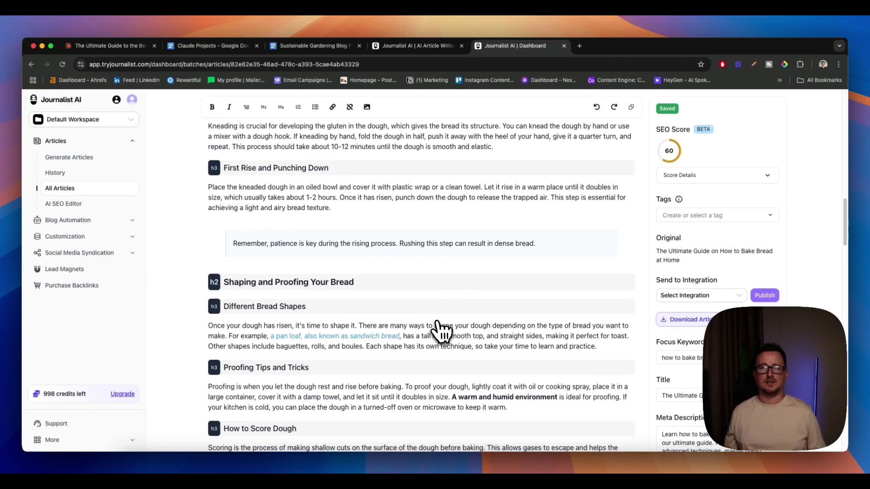
scroll(438, 333, down, 2)
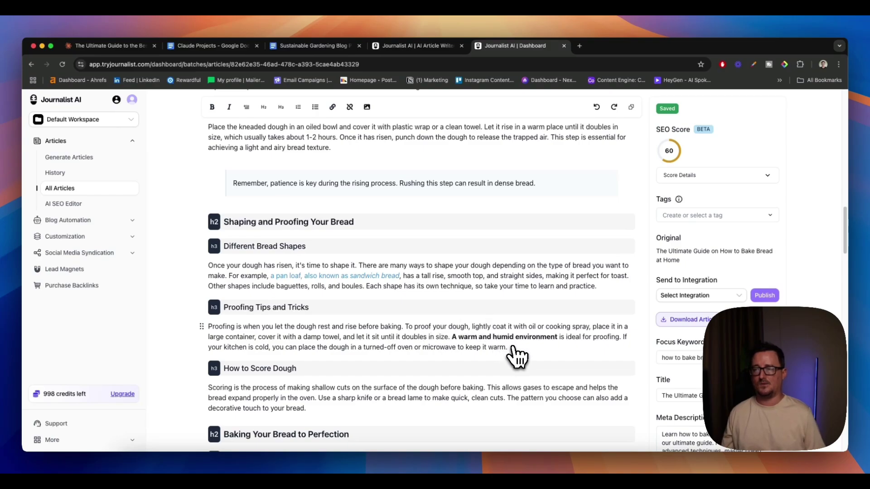
Add the suggested links on 'proof your dough' and 'warm and humid environment' in Proofing Tips.
drag(504, 348, 208, 328)
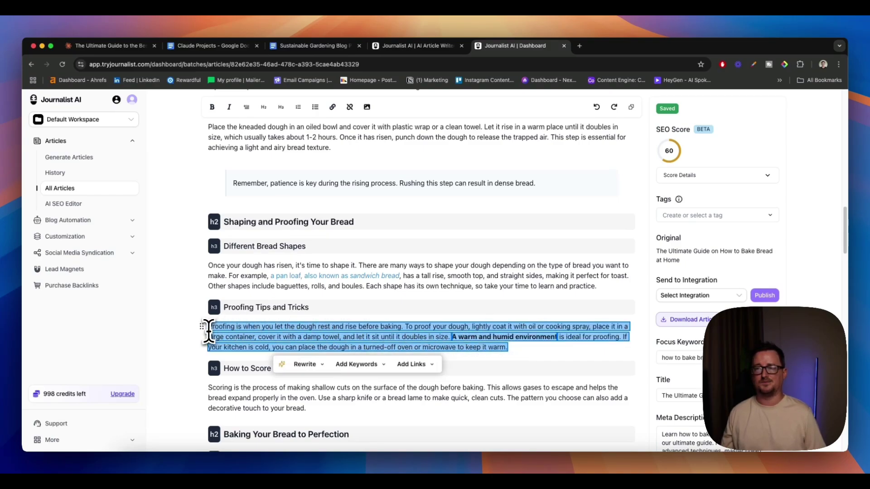
click(315, 367)
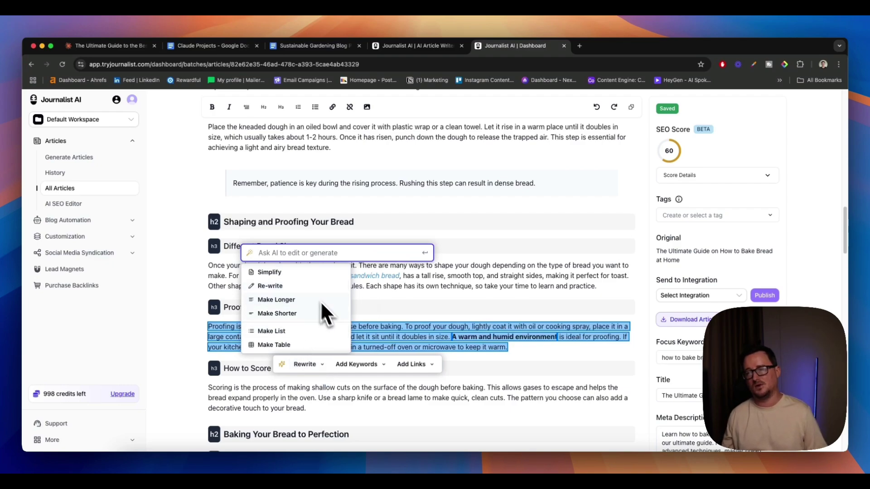
click(363, 364)
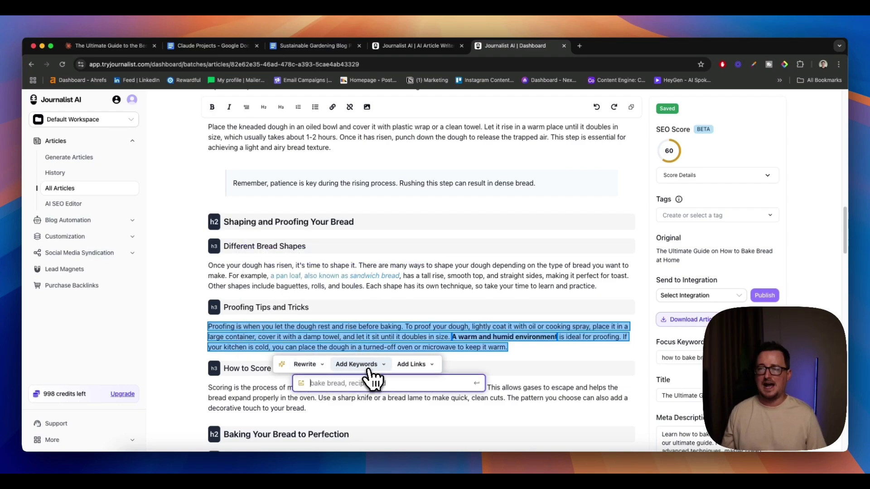
click(397, 368)
click(412, 386)
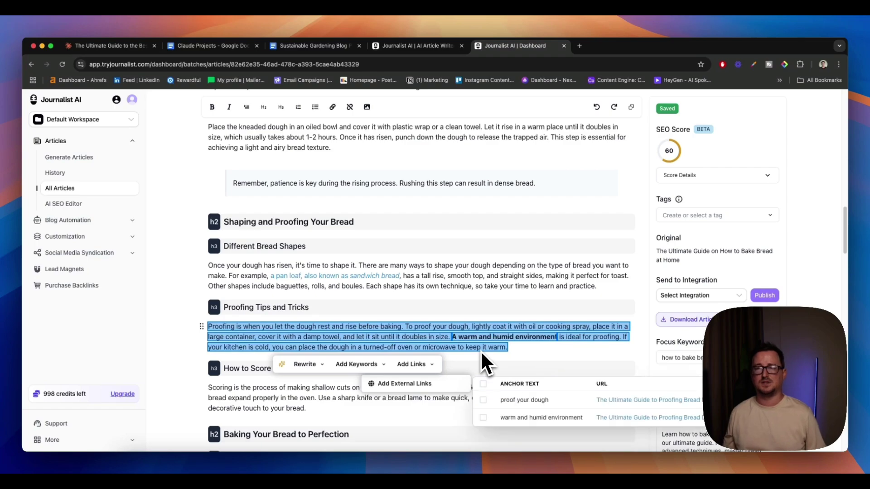
click(483, 400)
click(483, 418)
click(520, 352)
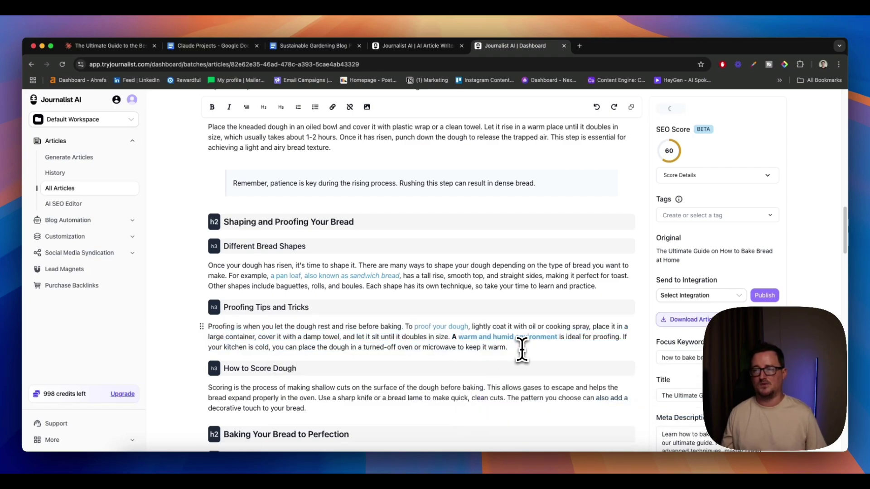
scroll(522, 362, down, 4)
scroll(521, 361, up, 4)
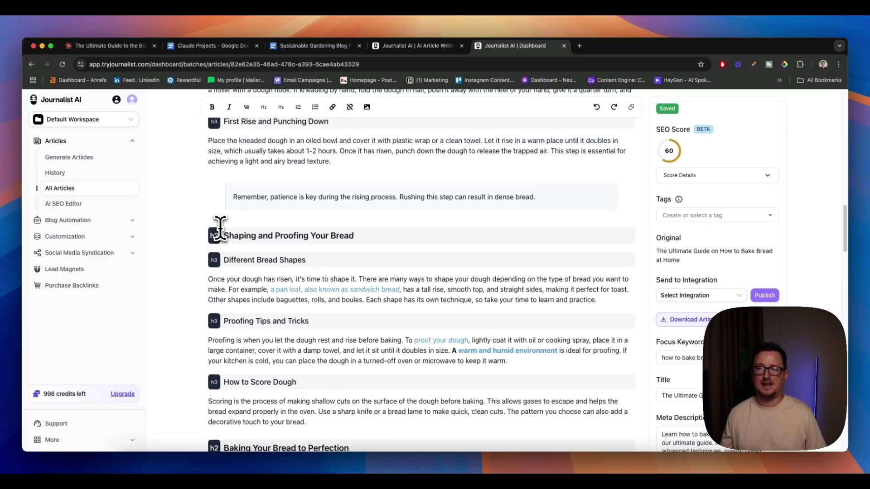
Go to Blog Automation > Feeds > Gardening Competition and browse its keywords' volume and difficulty.
click(127, 222)
click(104, 236)
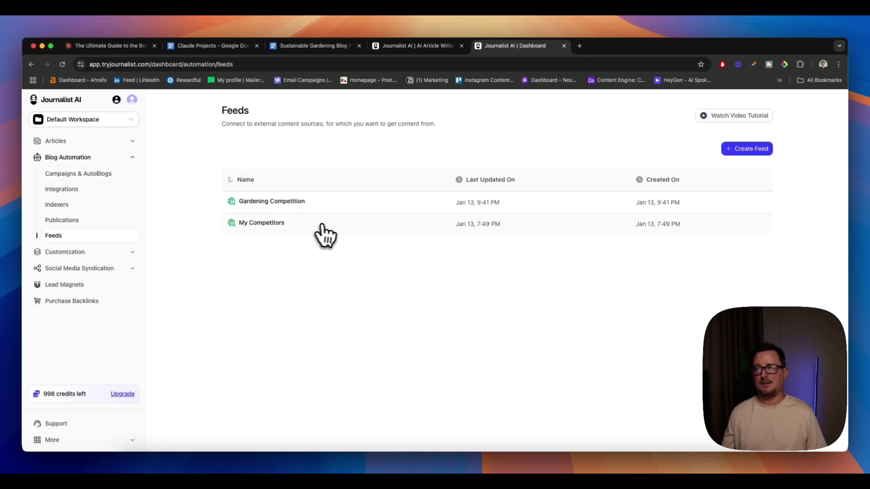
click(307, 205)
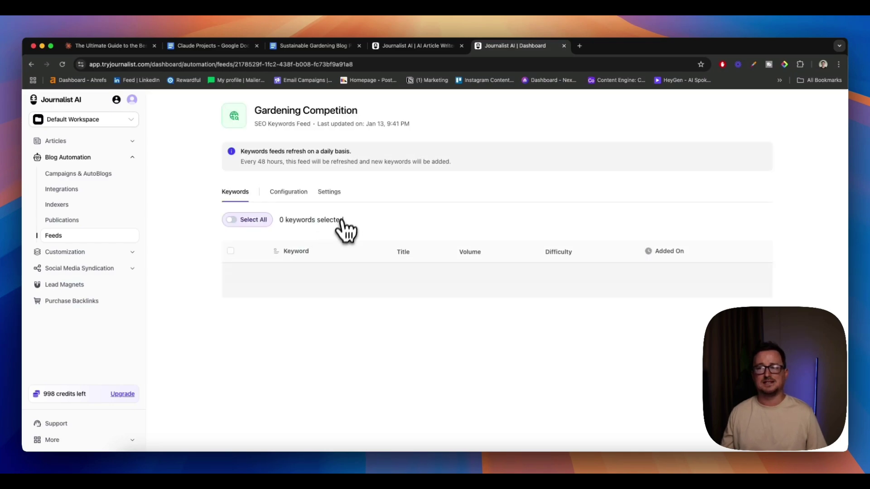
scroll(398, 218, down, 1)
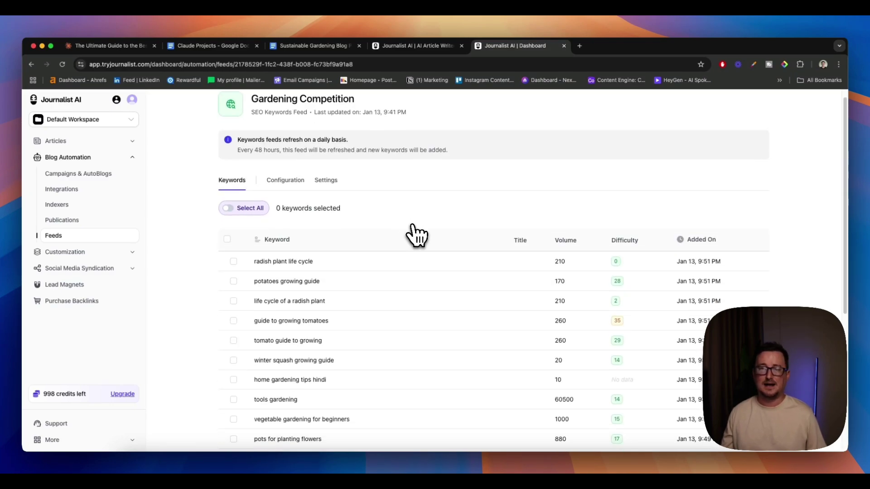
scroll(417, 233, down, 2)
scroll(512, 240, down, 2)
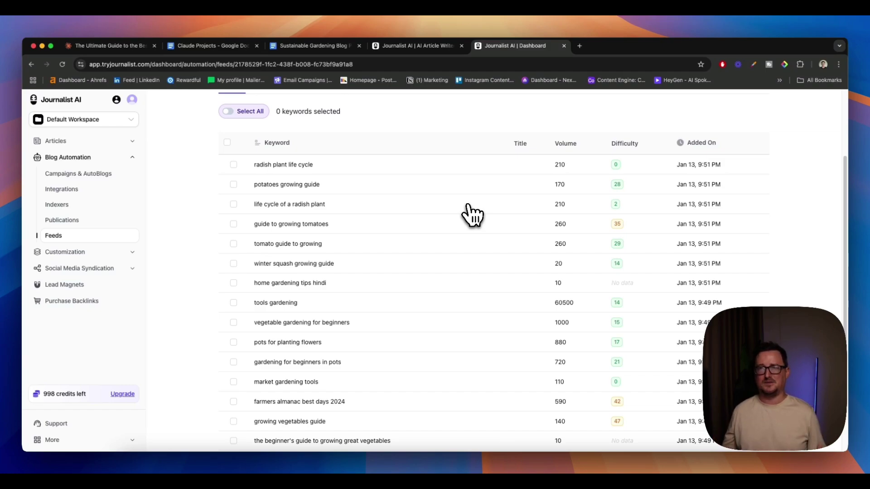
scroll(471, 215, up, 5)
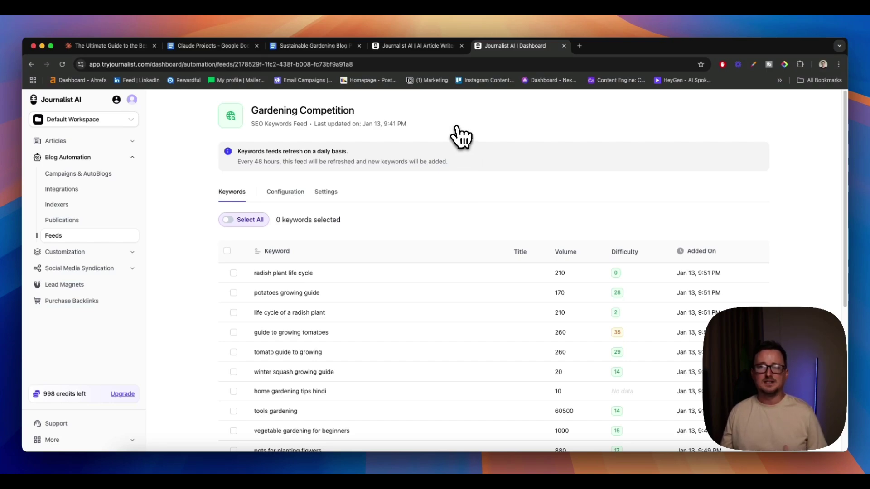
Switch to the 'Journalist AI | AI Article Writer' landing page tab.
click(433, 47)
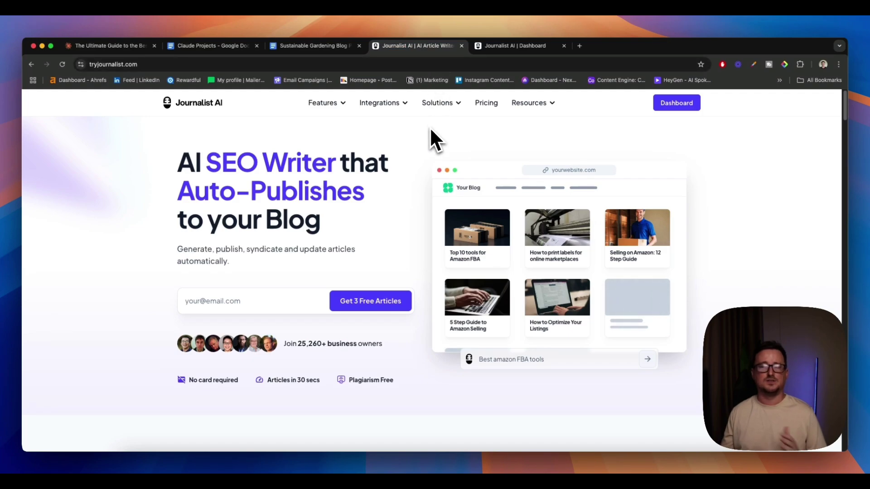